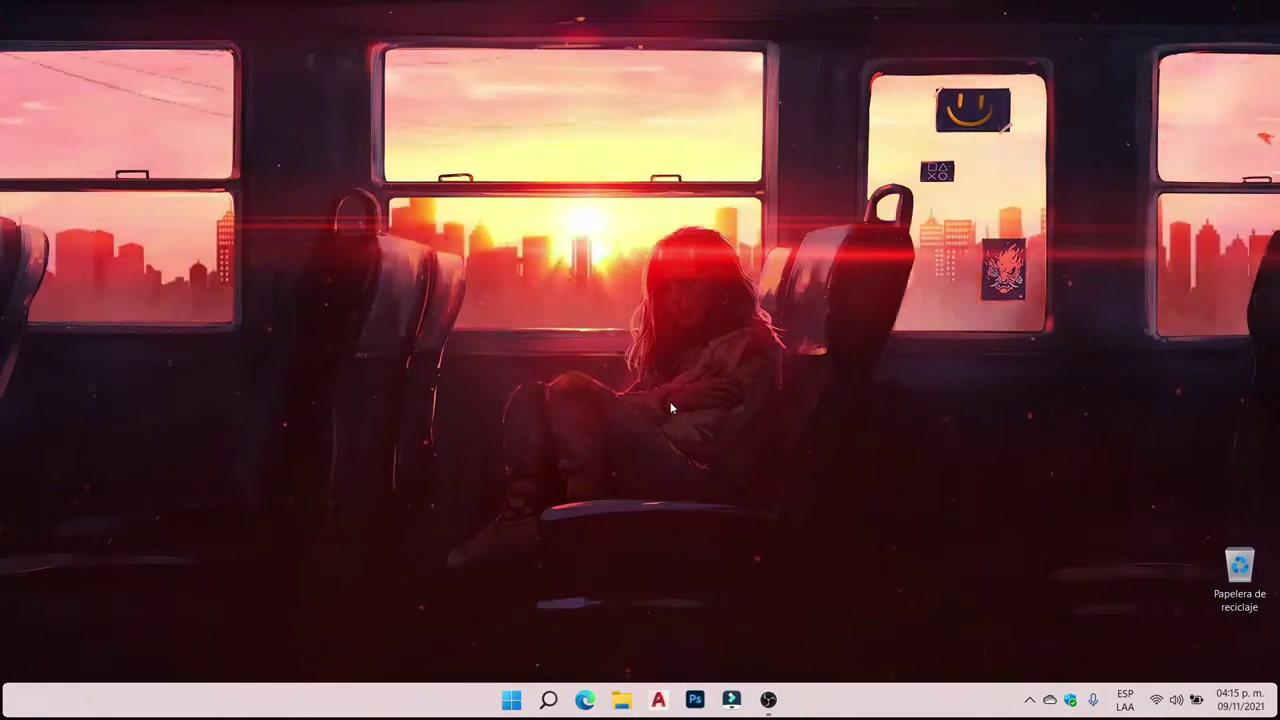
Step: Open Microsoft Store, search for "roundedtb" and open the RoundedTB app page
{"action": "left_click", "coordinate": [509, 702]}
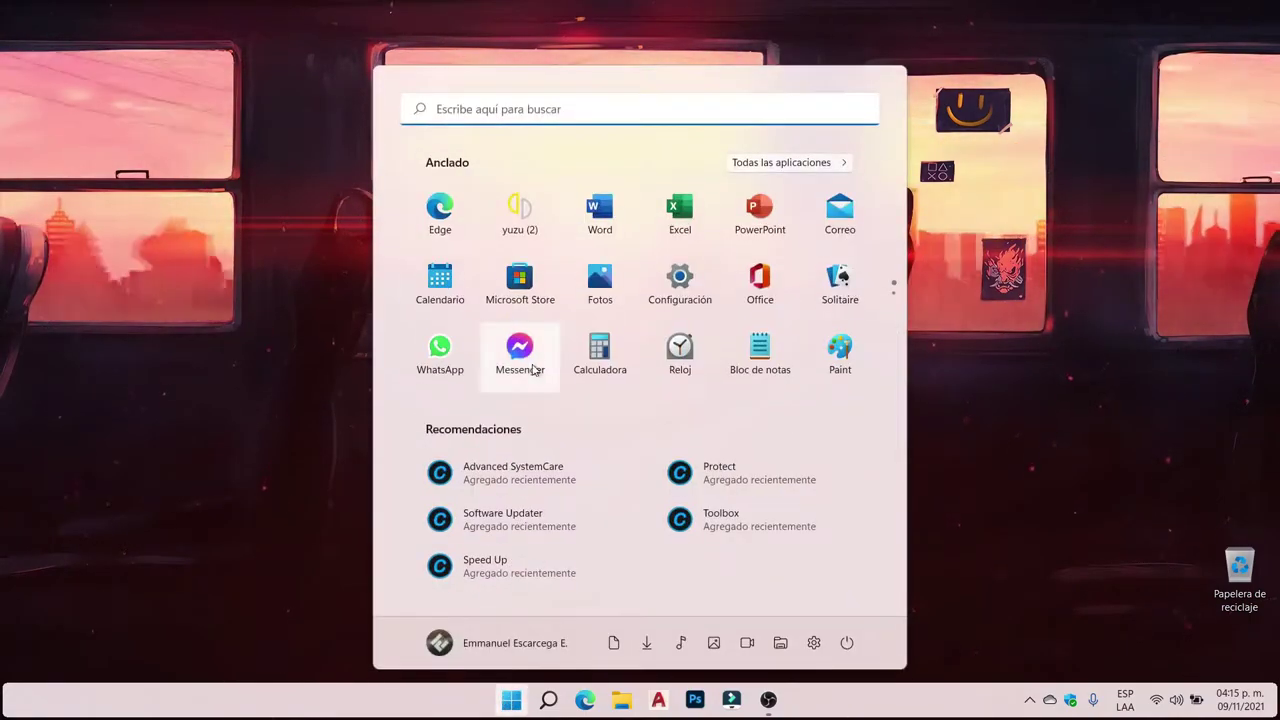
{"action": "left_click", "coordinate": [520, 280]}
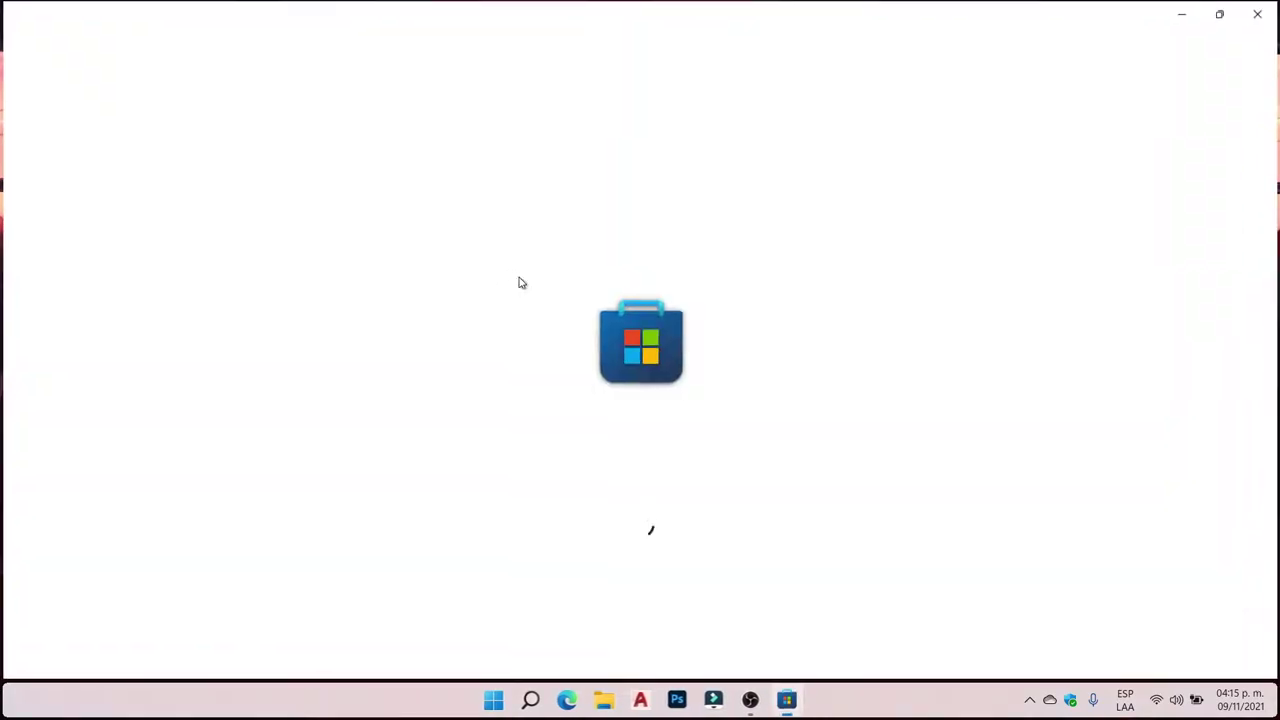
{"action": "left_click", "coordinate": [704, 22]}
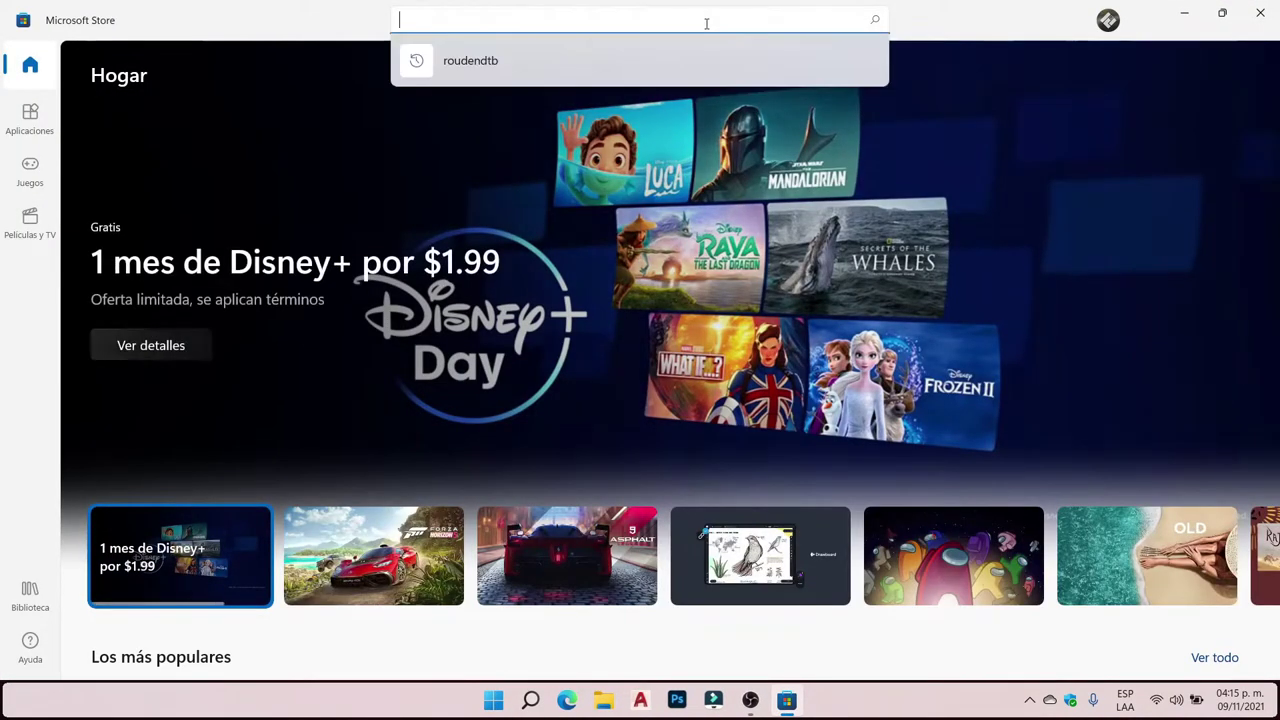
{"action": "type", "text": "rounde"}
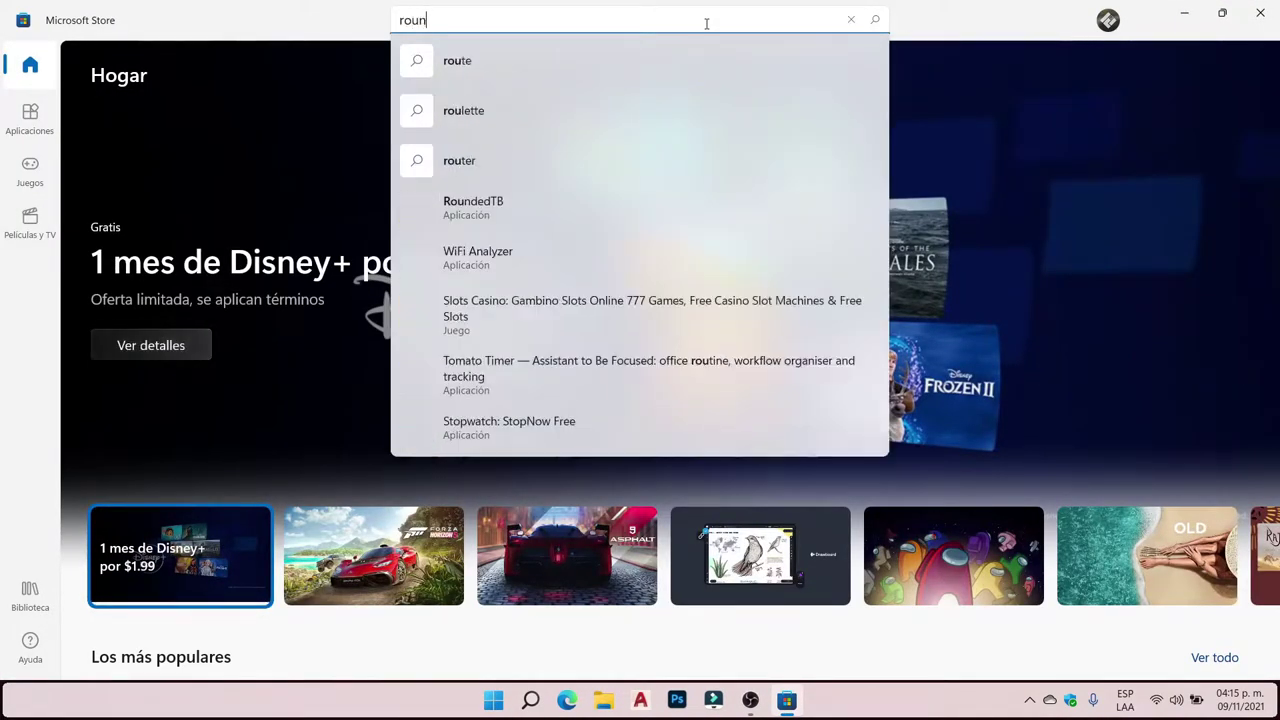
{"action": "type", "text": "dtb"}
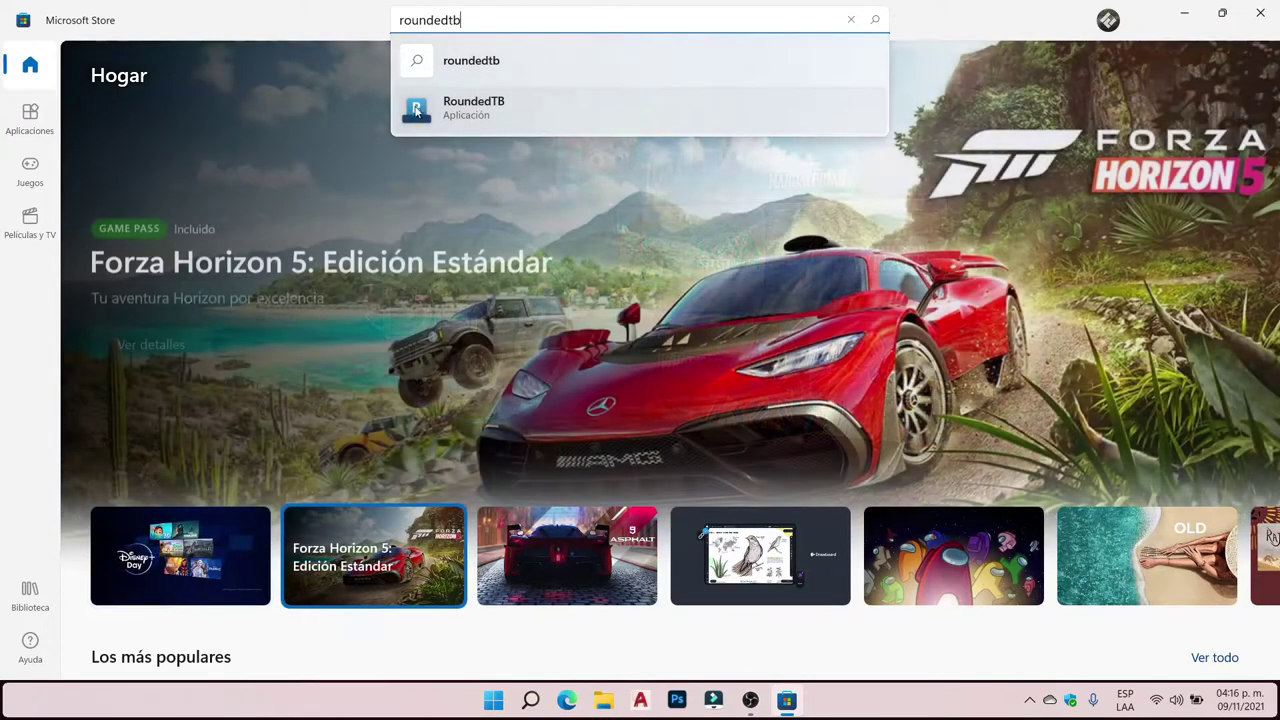
{"action": "left_click", "coordinate": [424, 108]}
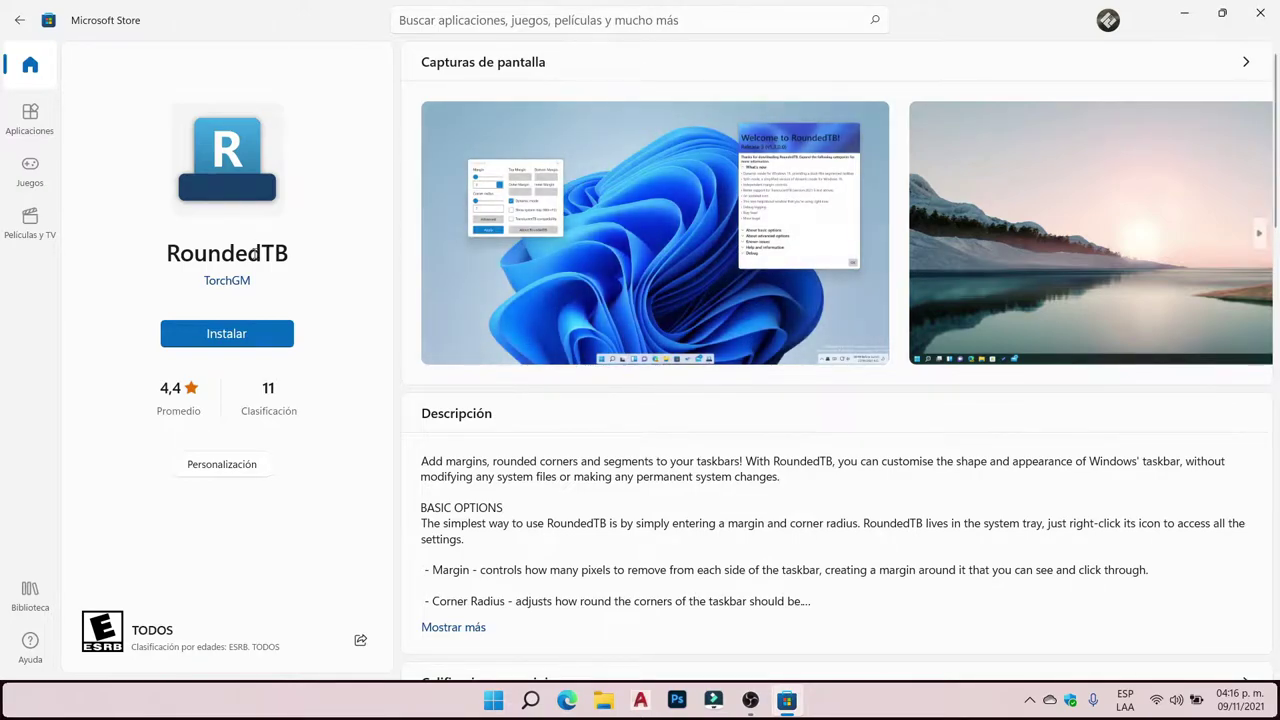
Step: Install and launch RoundedTB, minimize the store window and dismiss the welcome message
{"action": "left_click", "coordinate": [226, 334]}
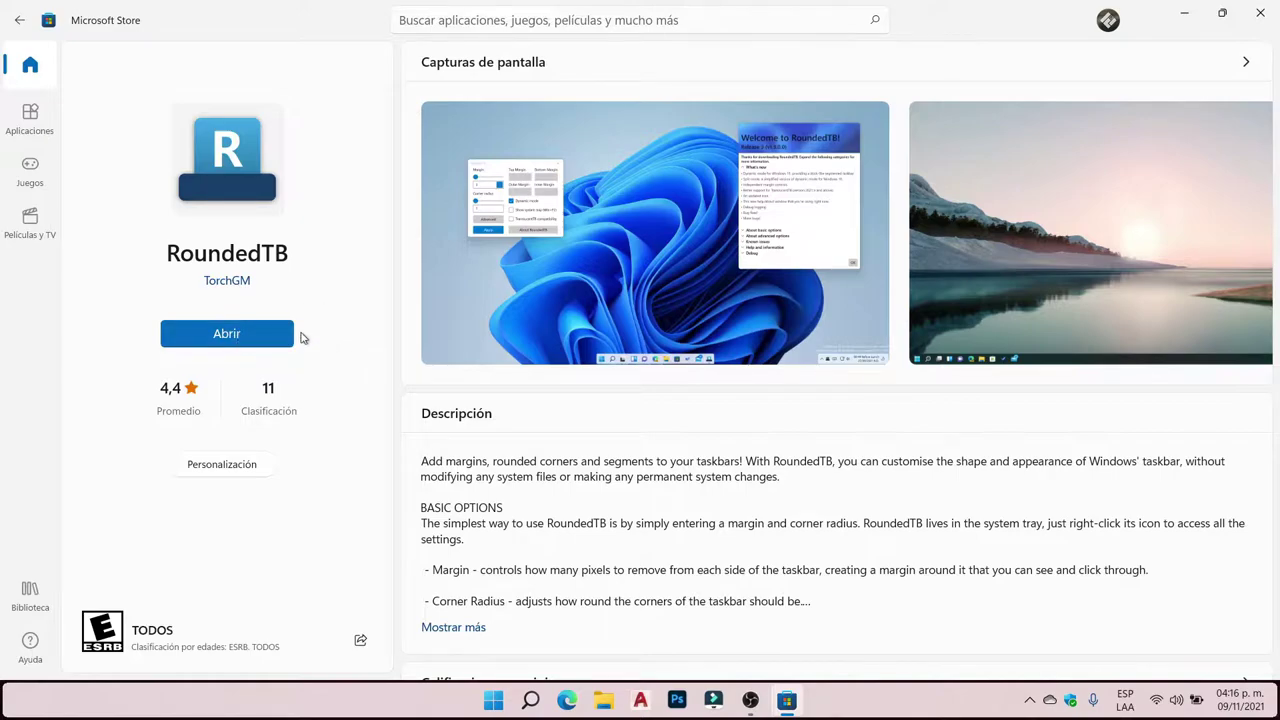
{"action": "left_click", "coordinate": [246, 338]}
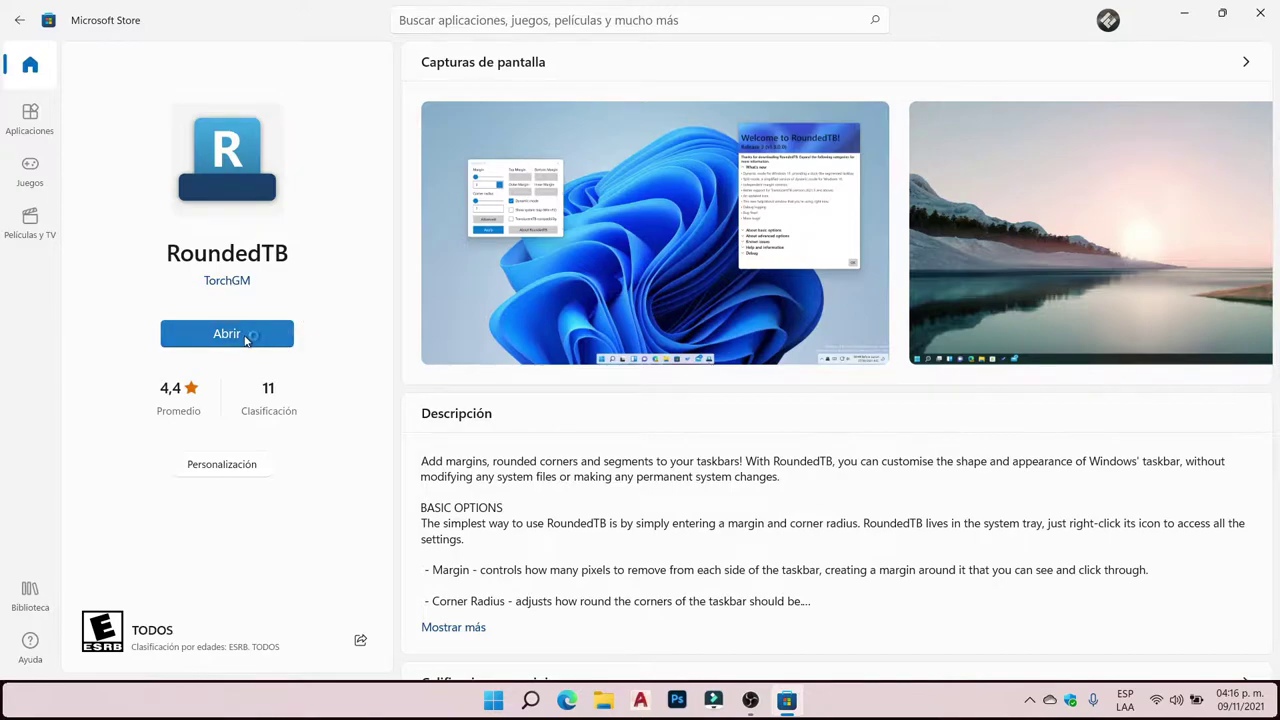
{"action": "left_click", "coordinate": [1187, 15]}
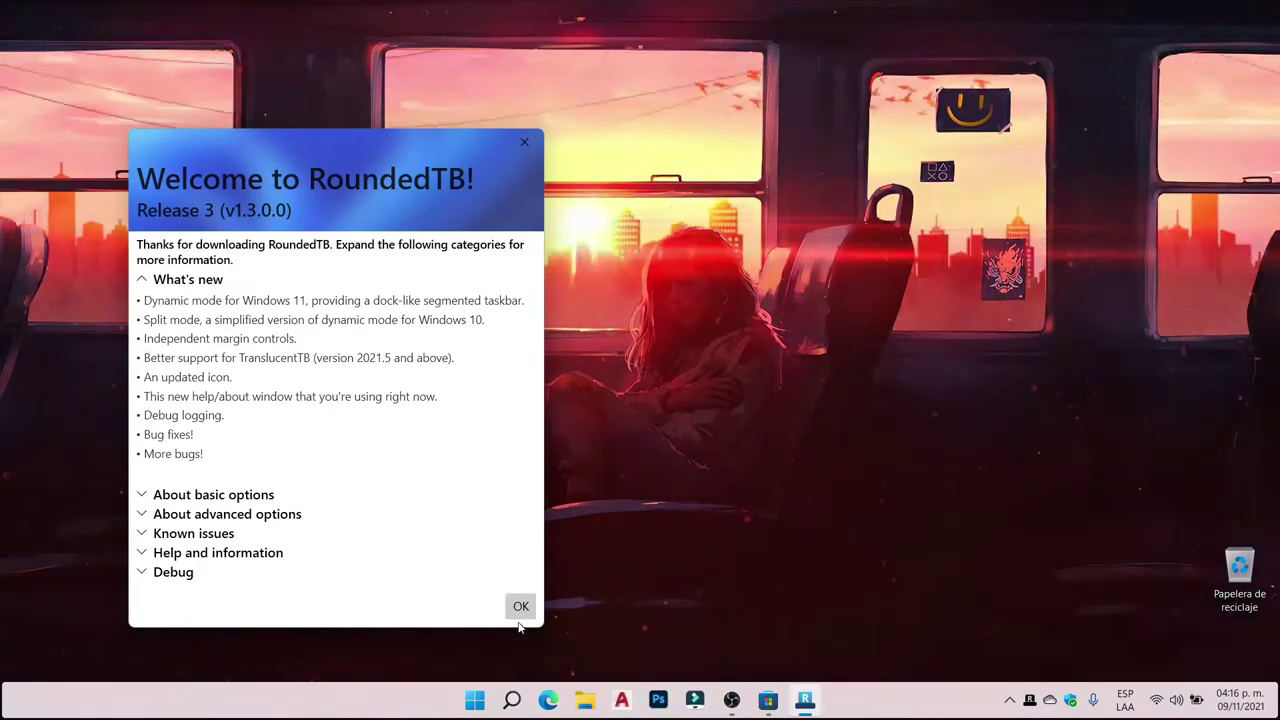
{"action": "left_click", "coordinate": [521, 608]}
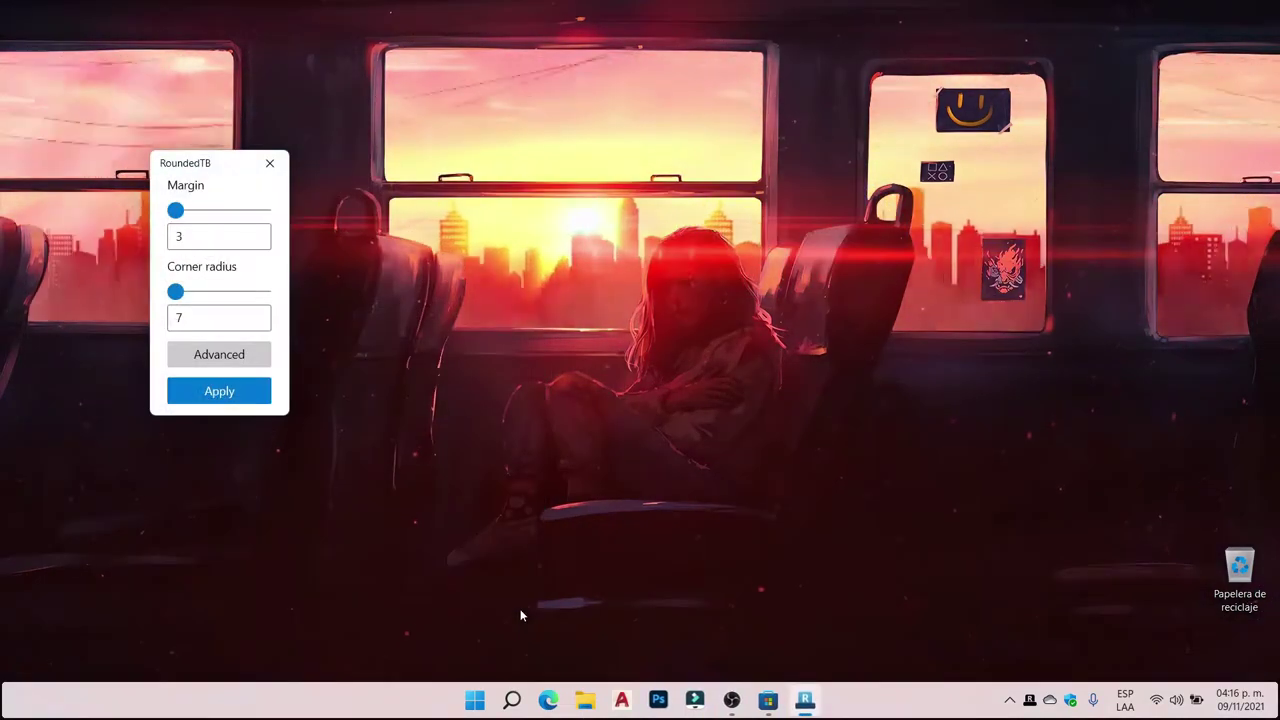
Step: Move the RoundedTB window toward the centre, set the taskbar margin to 4 and check it with Microsoft Store maximized
{"action": "left_click_drag", "start_coordinate": [226, 160], "coordinate": [660, 186]}
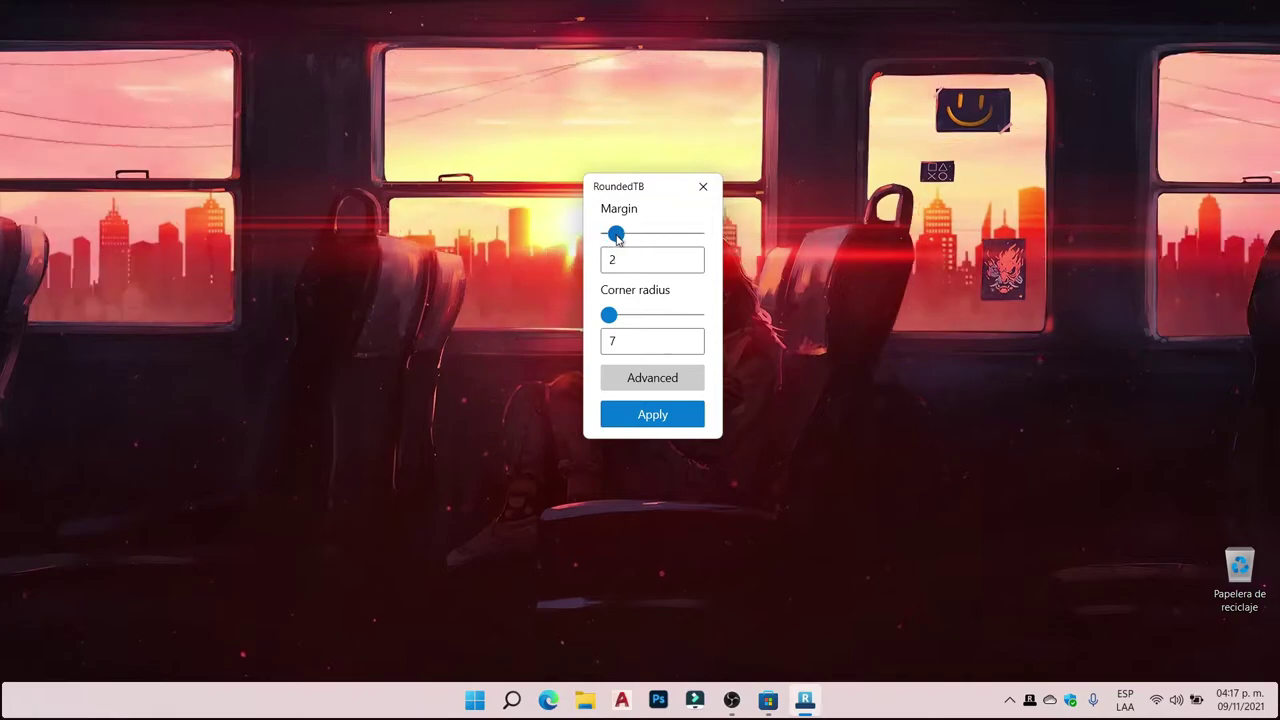
{"action": "left_click_drag", "start_coordinate": [646, 237], "coordinate": [651, 240]}
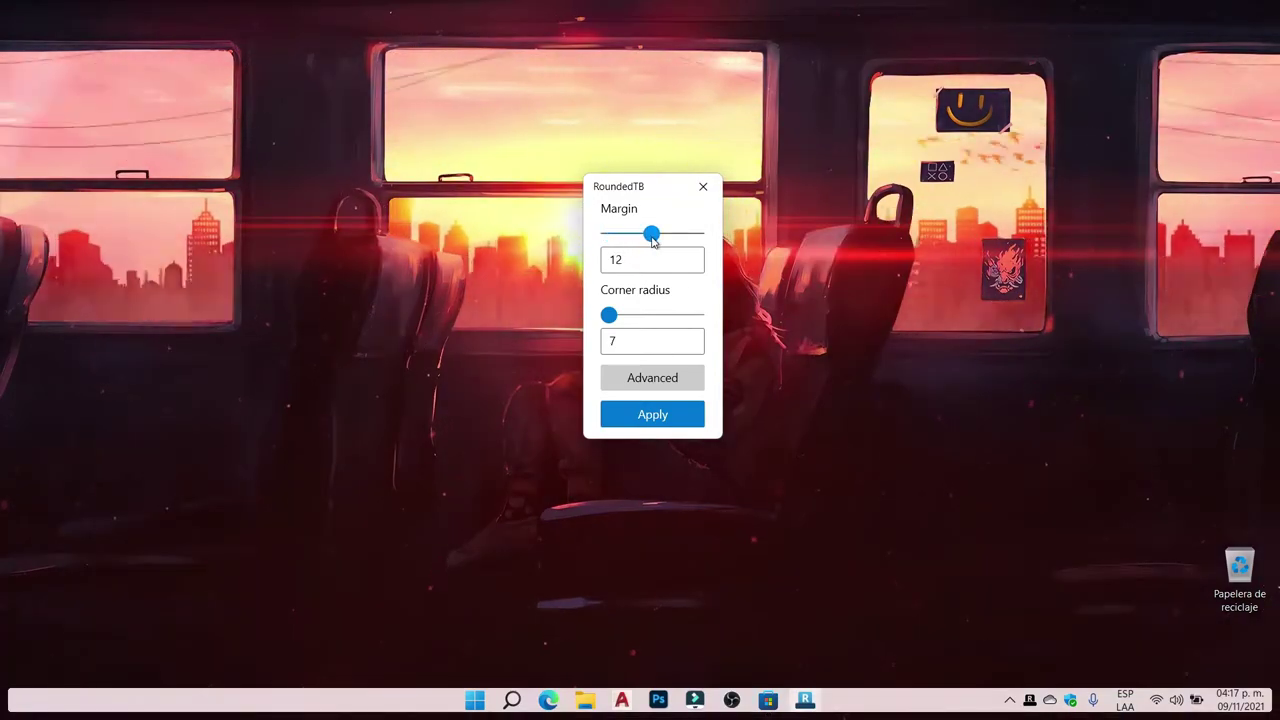
{"action": "left_click_drag", "start_coordinate": [688, 240], "coordinate": [705, 238]}
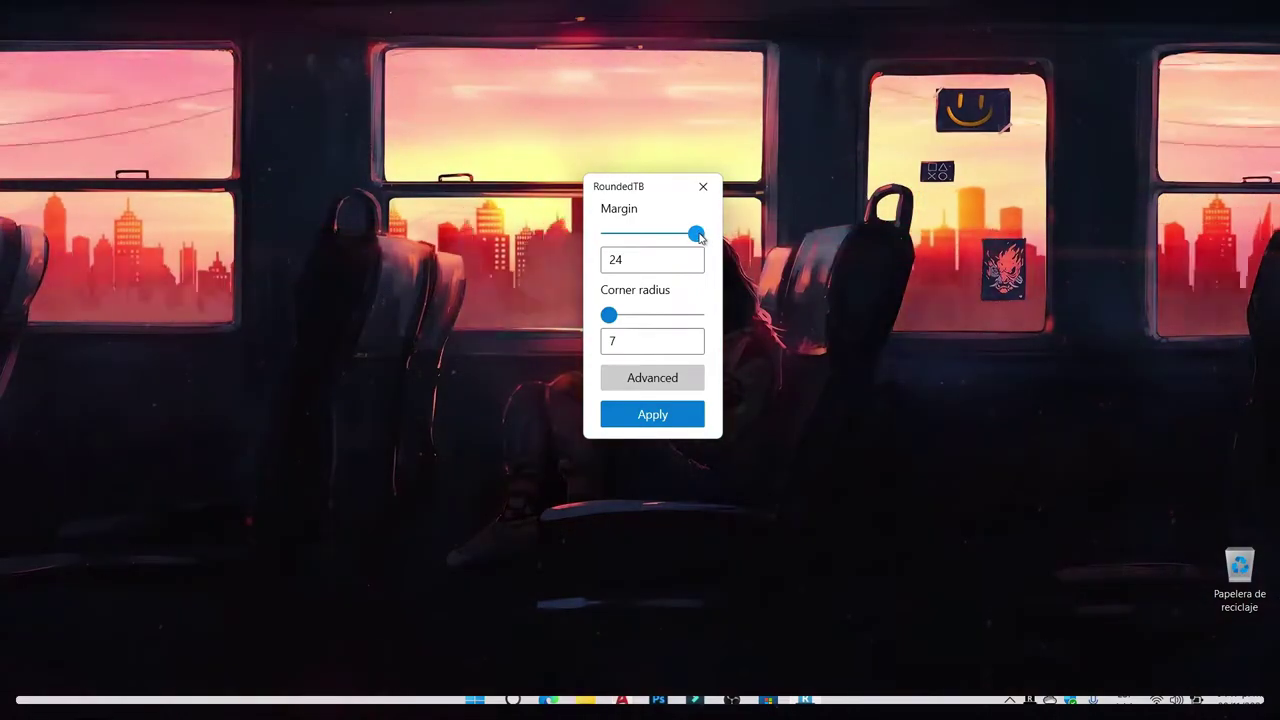
{"action": "left_click_drag", "start_coordinate": [699, 237], "coordinate": [648, 236]}
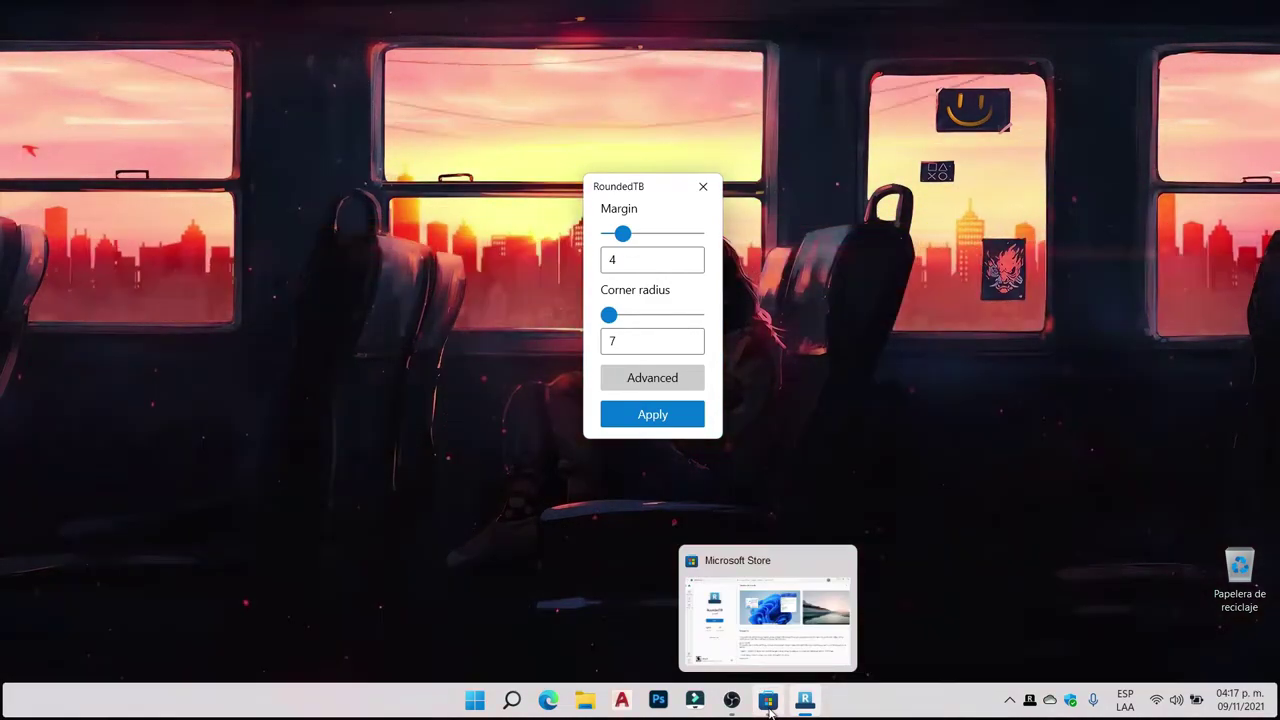
{"action": "left_click", "coordinate": [768, 702]}
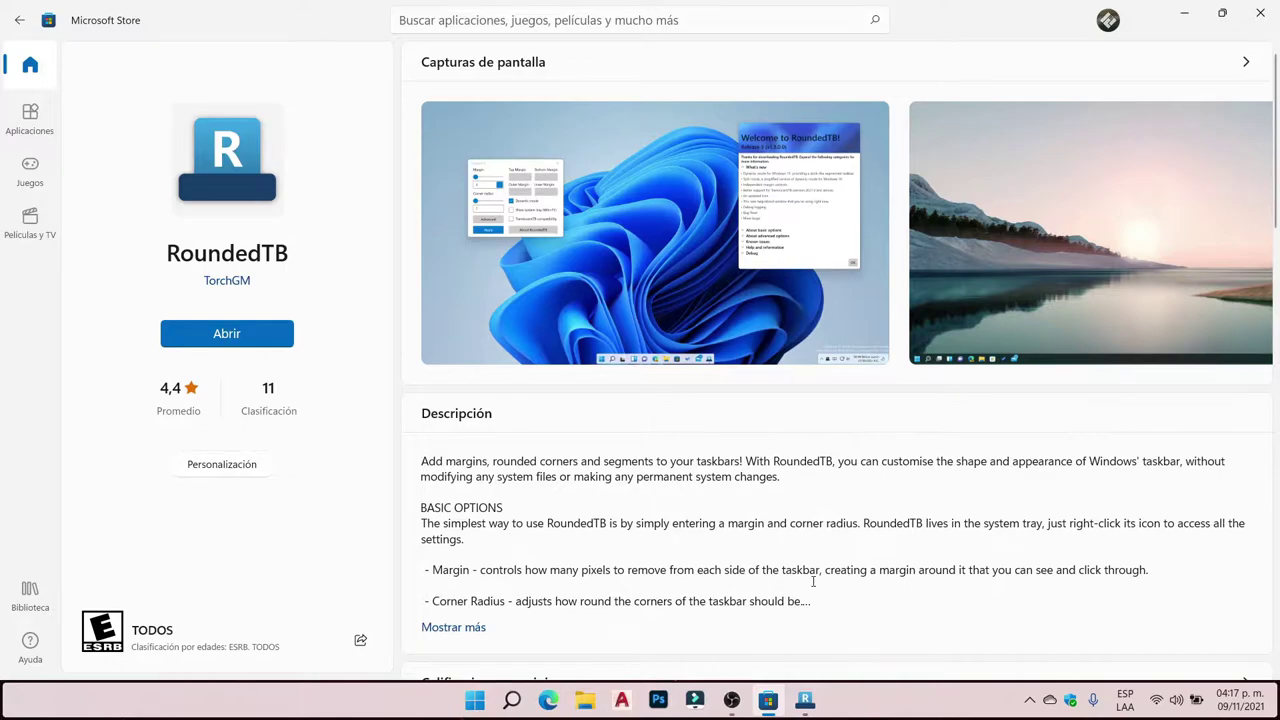
{"action": "left_click", "coordinate": [1186, 16]}
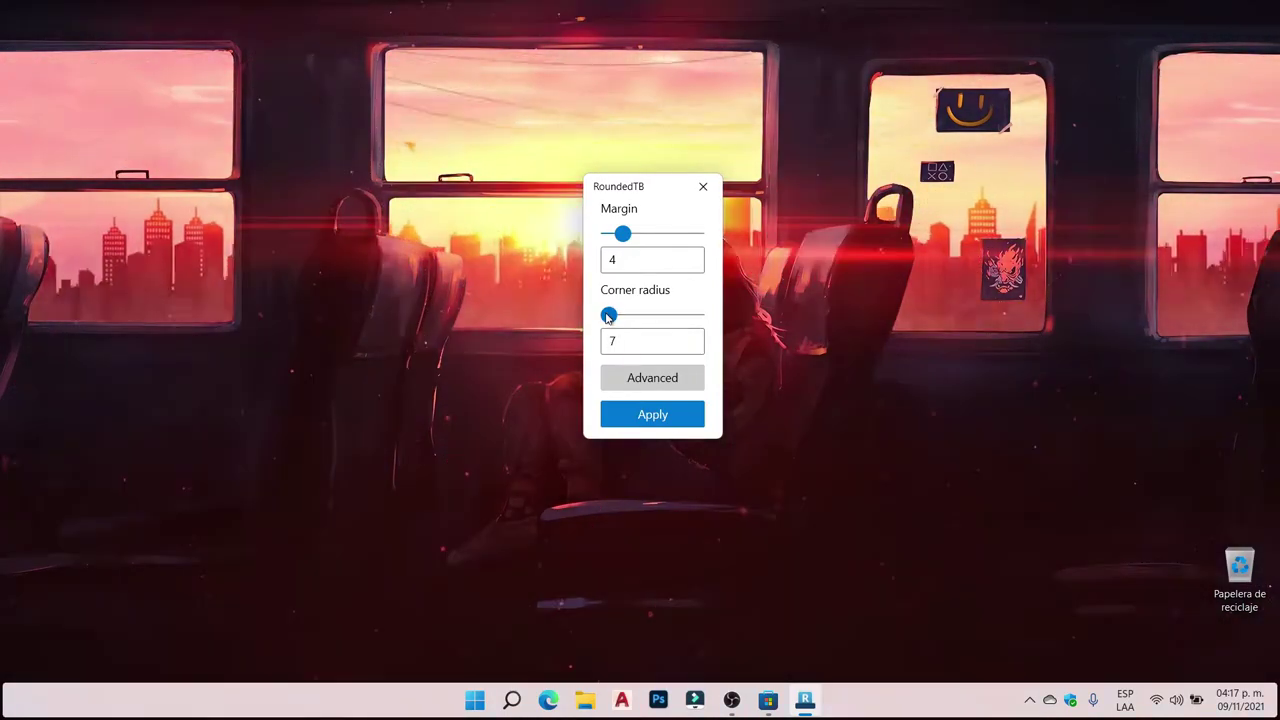
Step: Try different taskbar corner radii up to 48 and settle on a corner radius of 12
{"action": "left_click", "coordinate": [607, 317]}
{"action": "left_click_drag", "start_coordinate": [625, 316], "coordinate": [651, 315]}
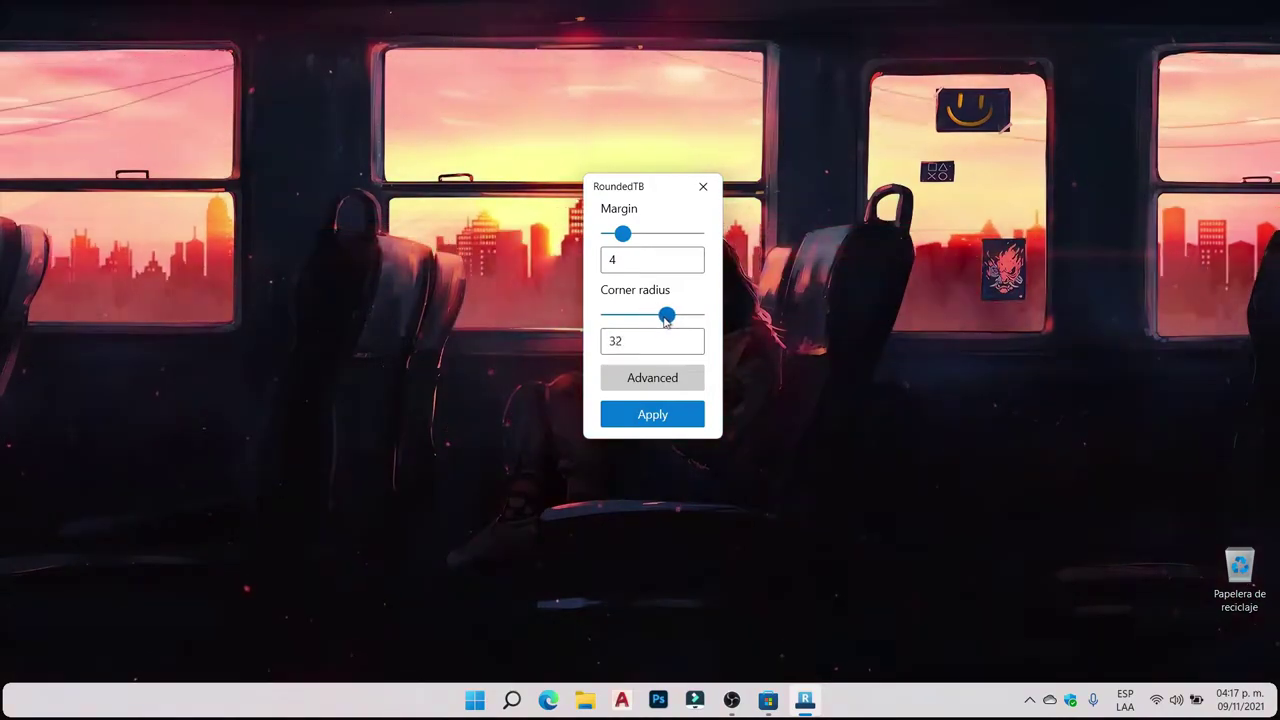
{"action": "left_click_drag", "start_coordinate": [650, 315], "coordinate": [706, 323]}
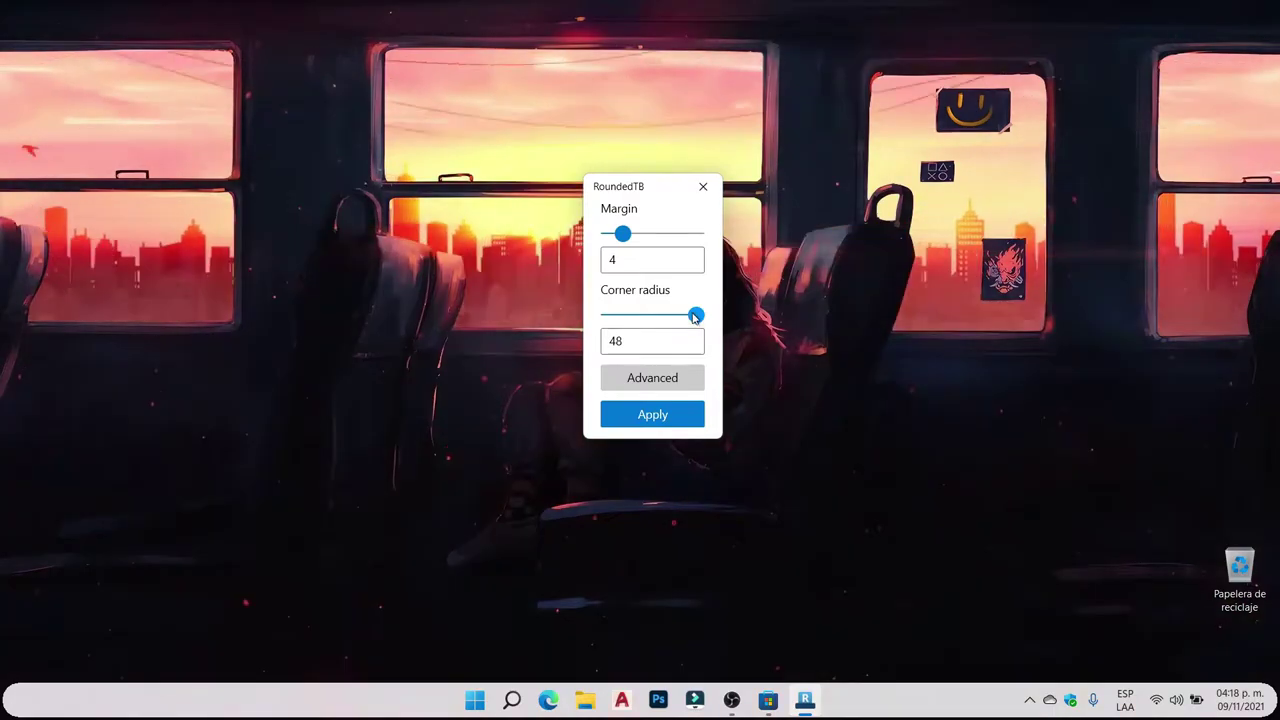
{"action": "left_click_drag", "start_coordinate": [696, 316], "coordinate": [629, 315]}
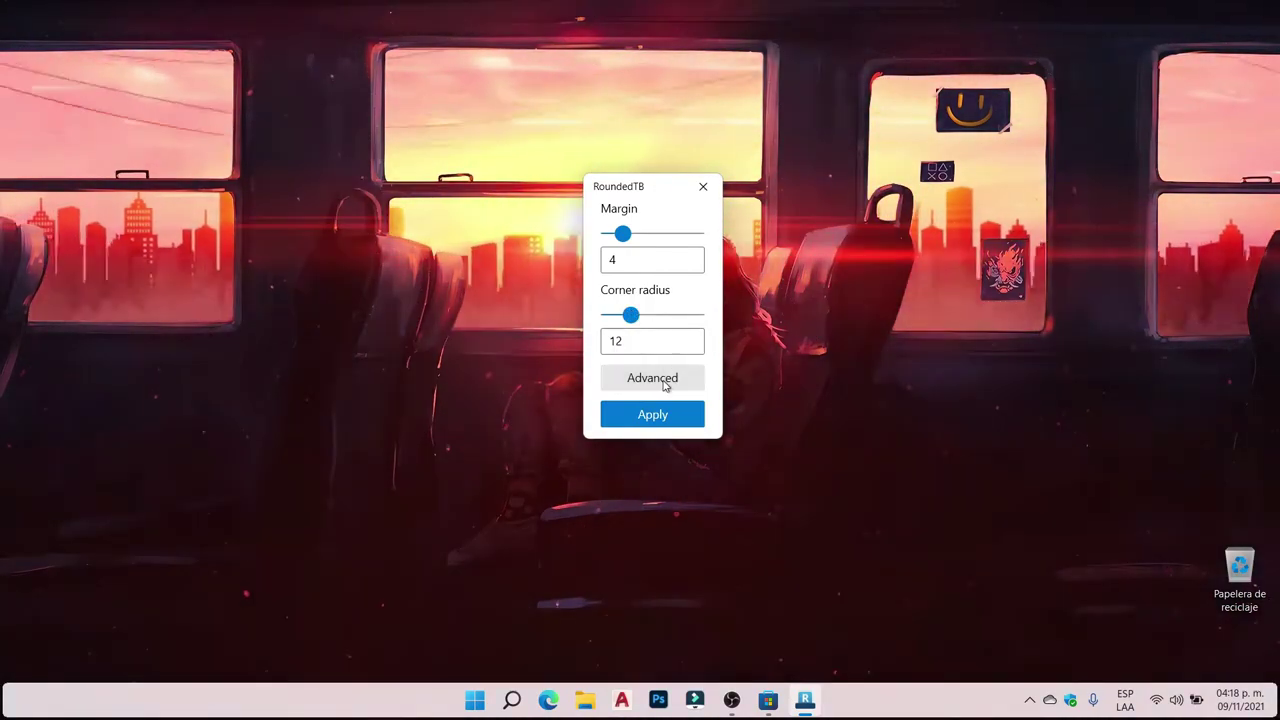
Step: Expand the advanced options, switch independent side margins on and off, and set the uniform margin to 4
{"action": "left_click", "coordinate": [663, 385]}
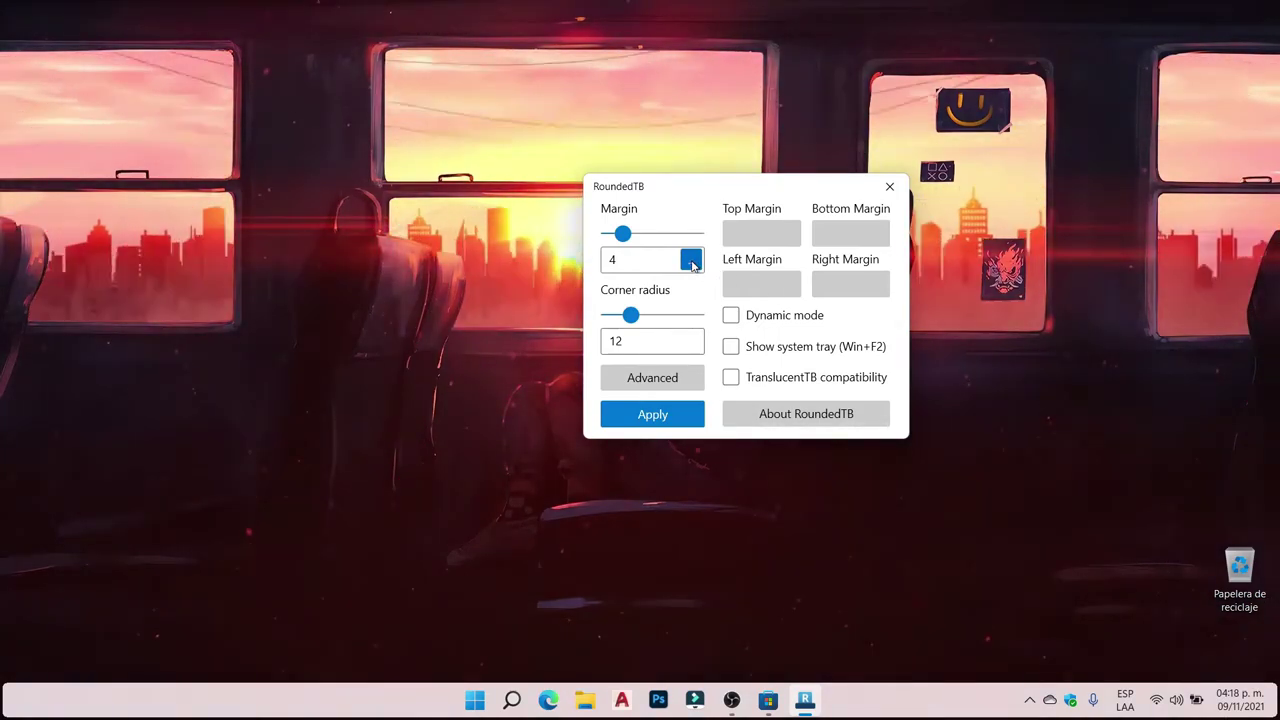
{"action": "left_click", "coordinate": [691, 262]}
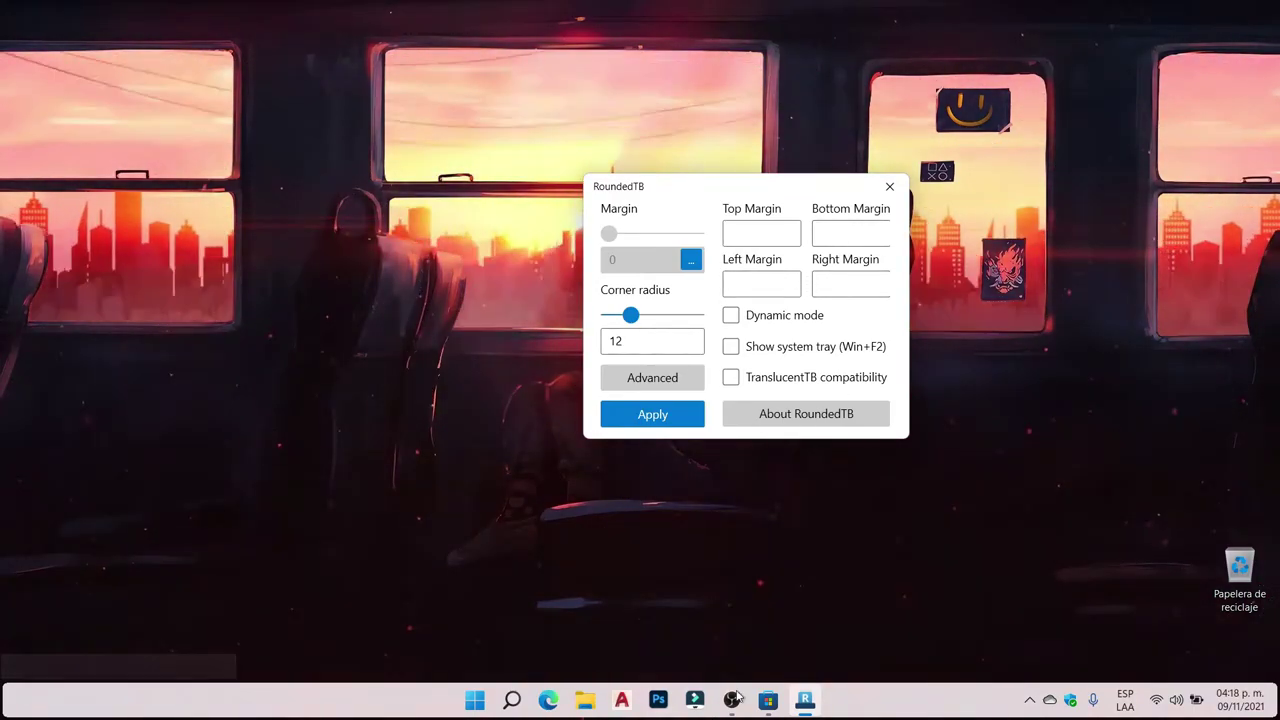
{"action": "left_click", "coordinate": [691, 260]}
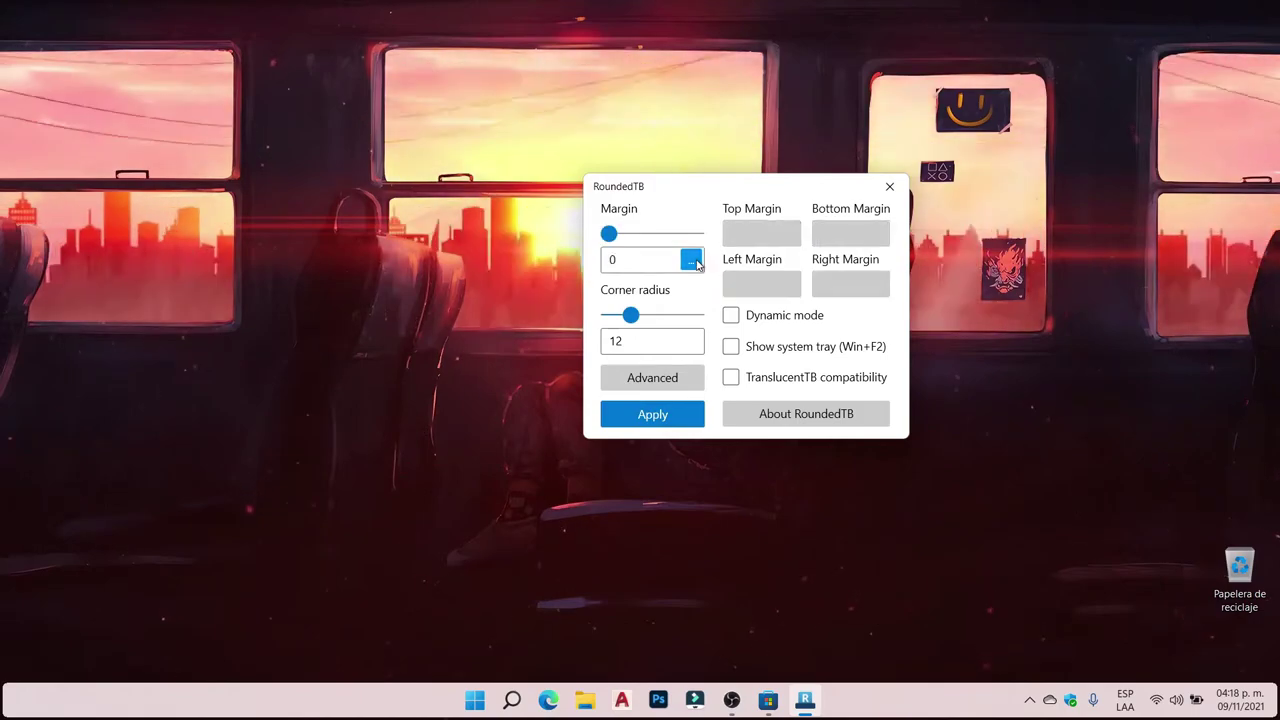
{"action": "double_click", "coordinate": [619, 259]}
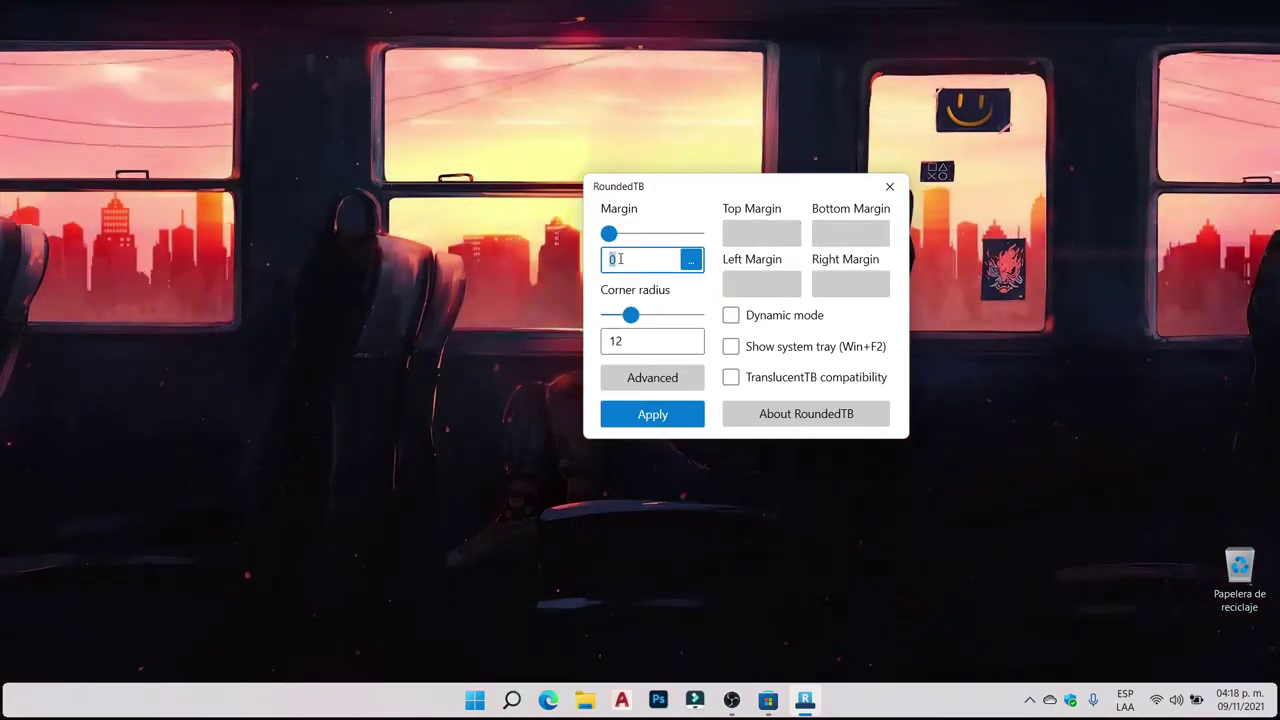
{"action": "type", "text": "4"}
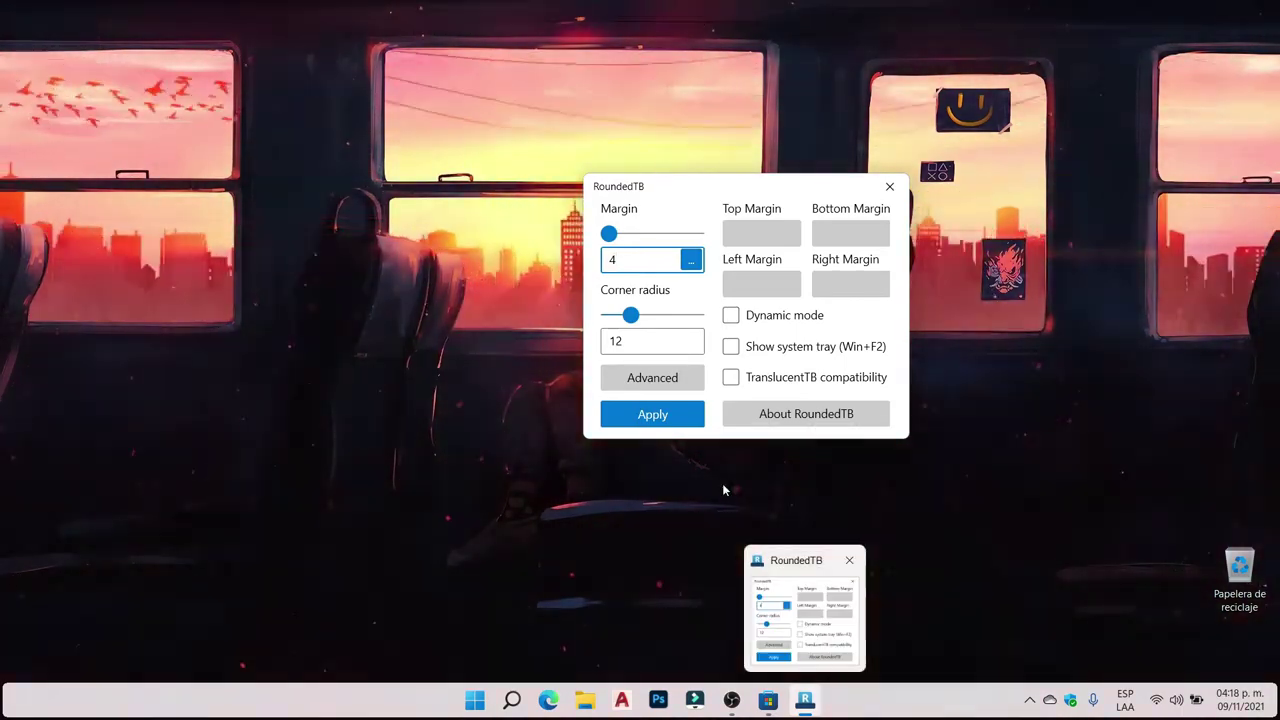
Step: Enable and apply Dynamic mode, then bring up Microsoft Store and close it to test the segmented taskbar
{"action": "left_click", "coordinate": [731, 316]}
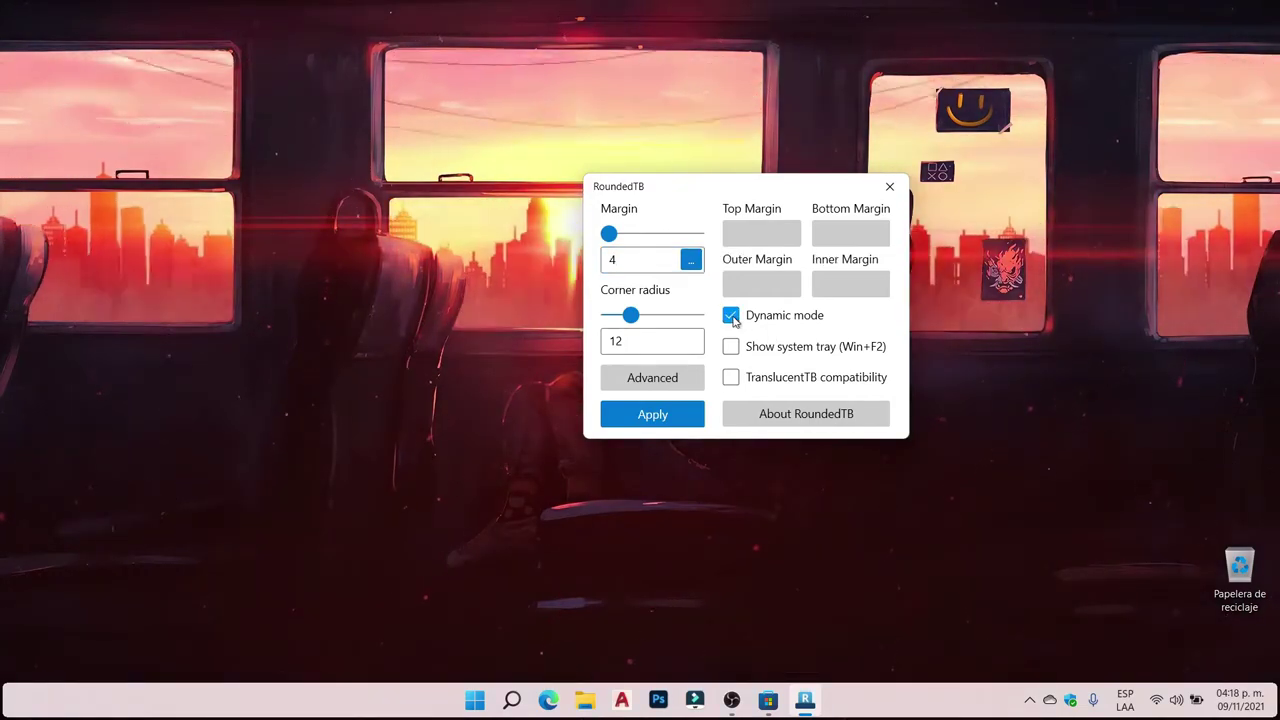
{"action": "left_click", "coordinate": [666, 428]}
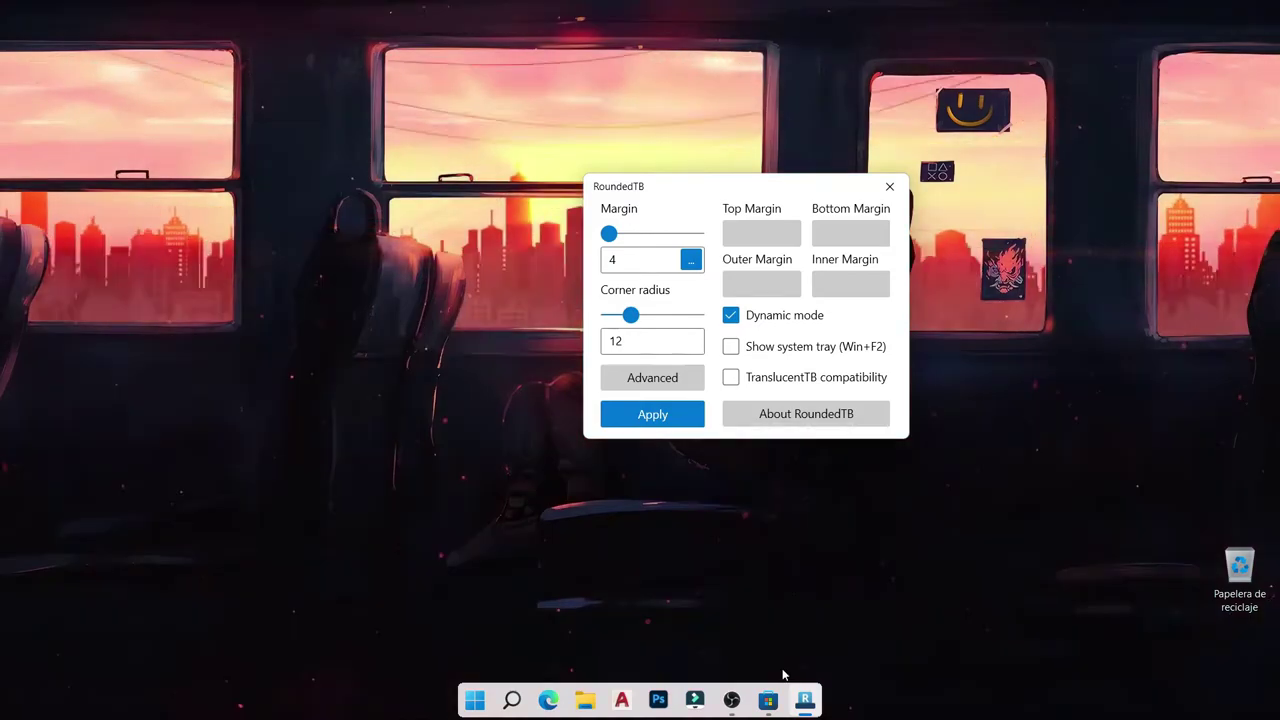
{"action": "mouse_move", "coordinate": [768, 700]}
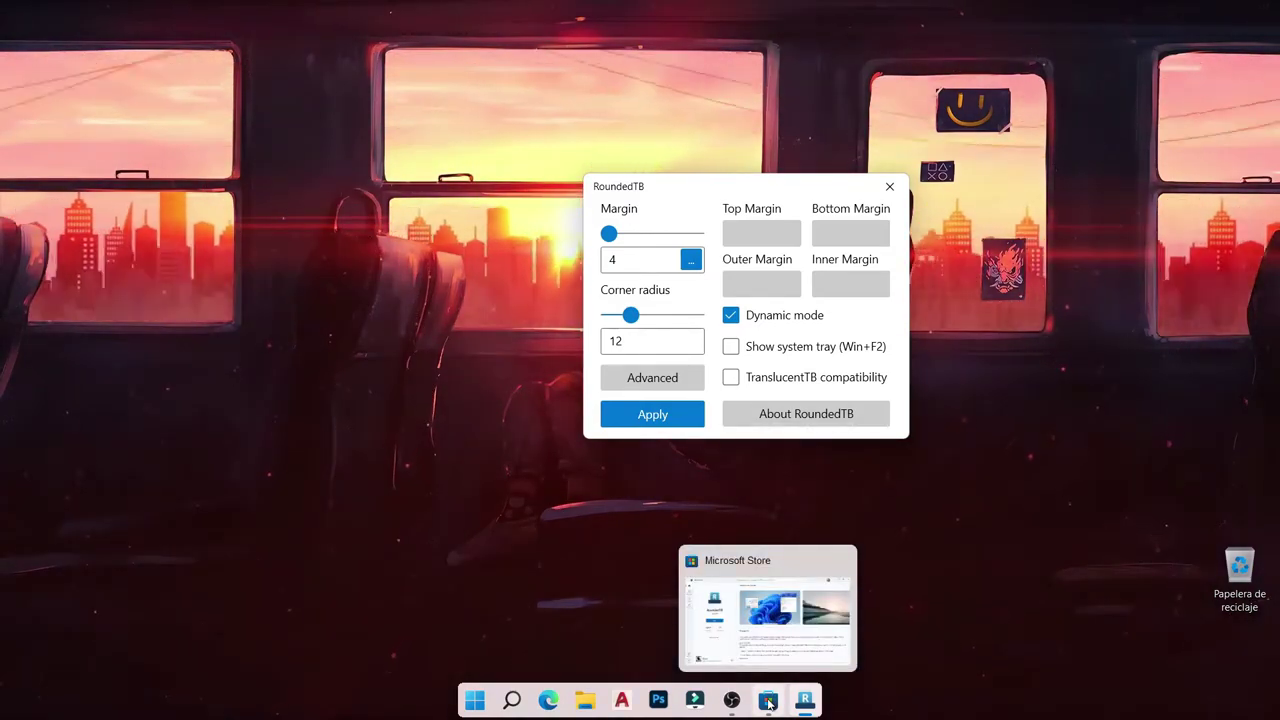
{"action": "left_click", "coordinate": [768, 700]}
{"action": "left_click", "coordinate": [1259, 20]}
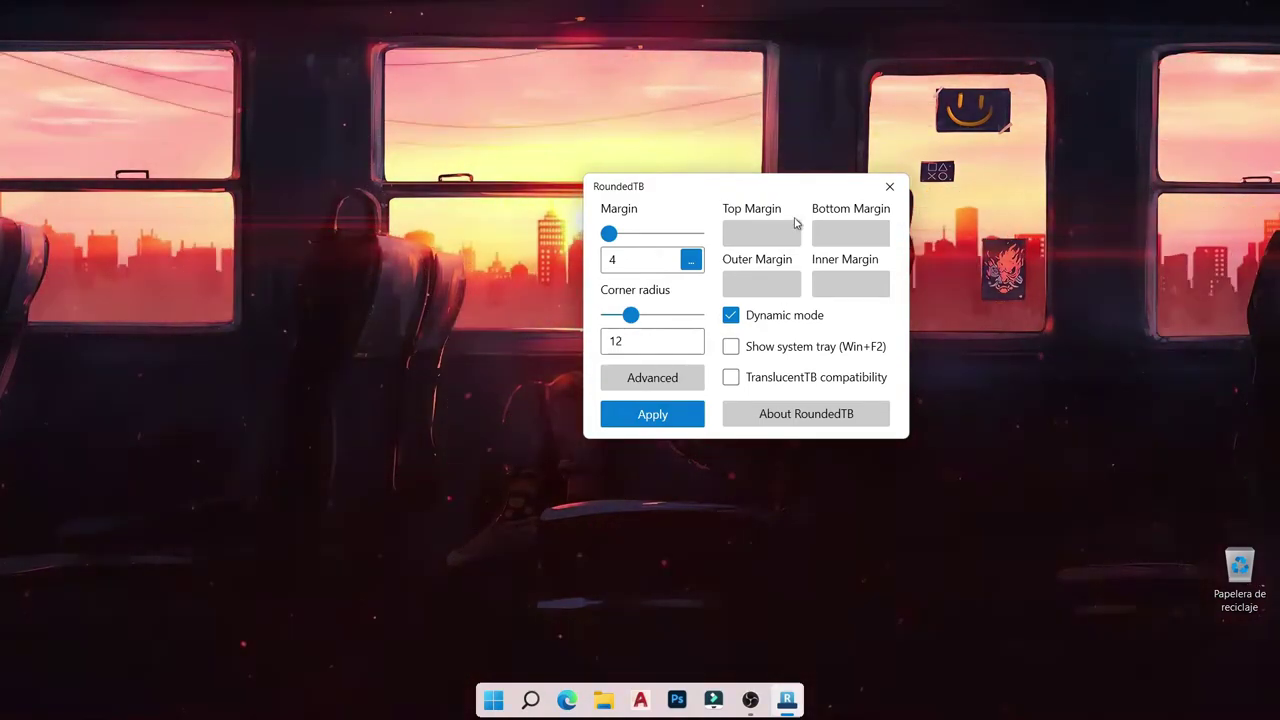
Step: Switch the system tray display on and off twice in Dynamic mode, repositioning the RoundedTB window on the desktop
{"action": "left_click_drag", "start_coordinate": [788, 187], "coordinate": [698, 305]}
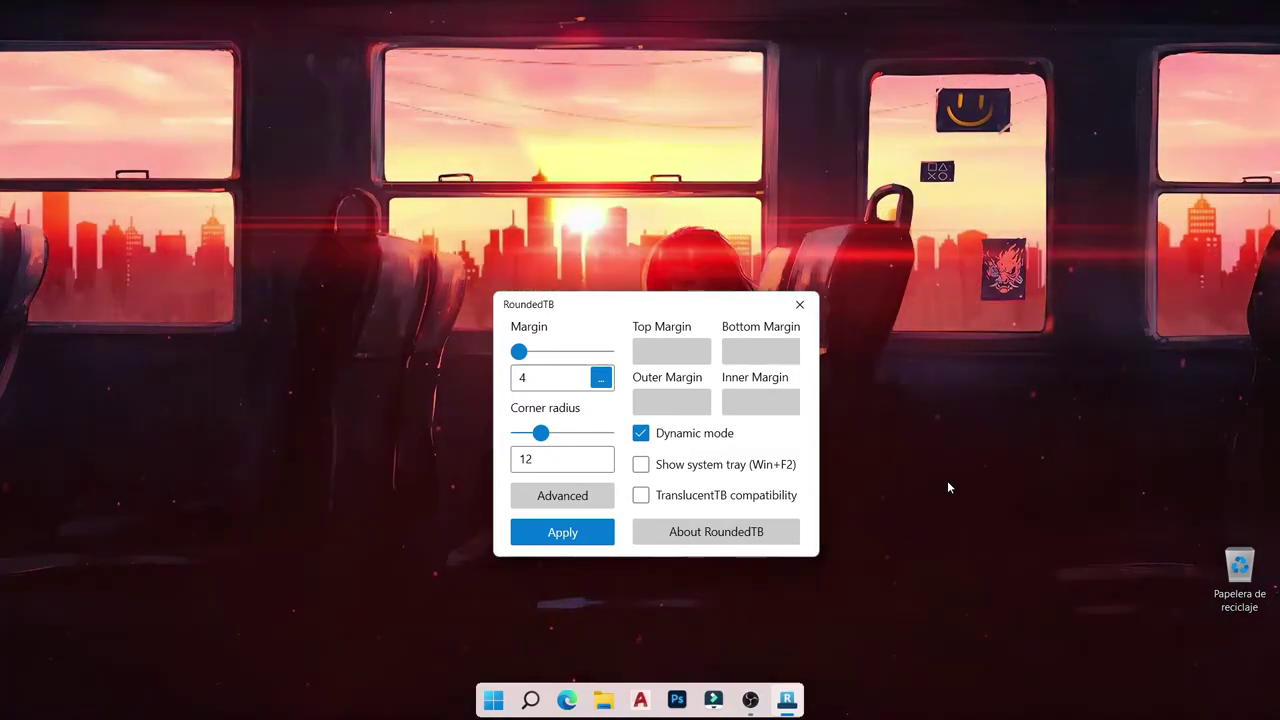
{"action": "key", "text": "super+F2"}
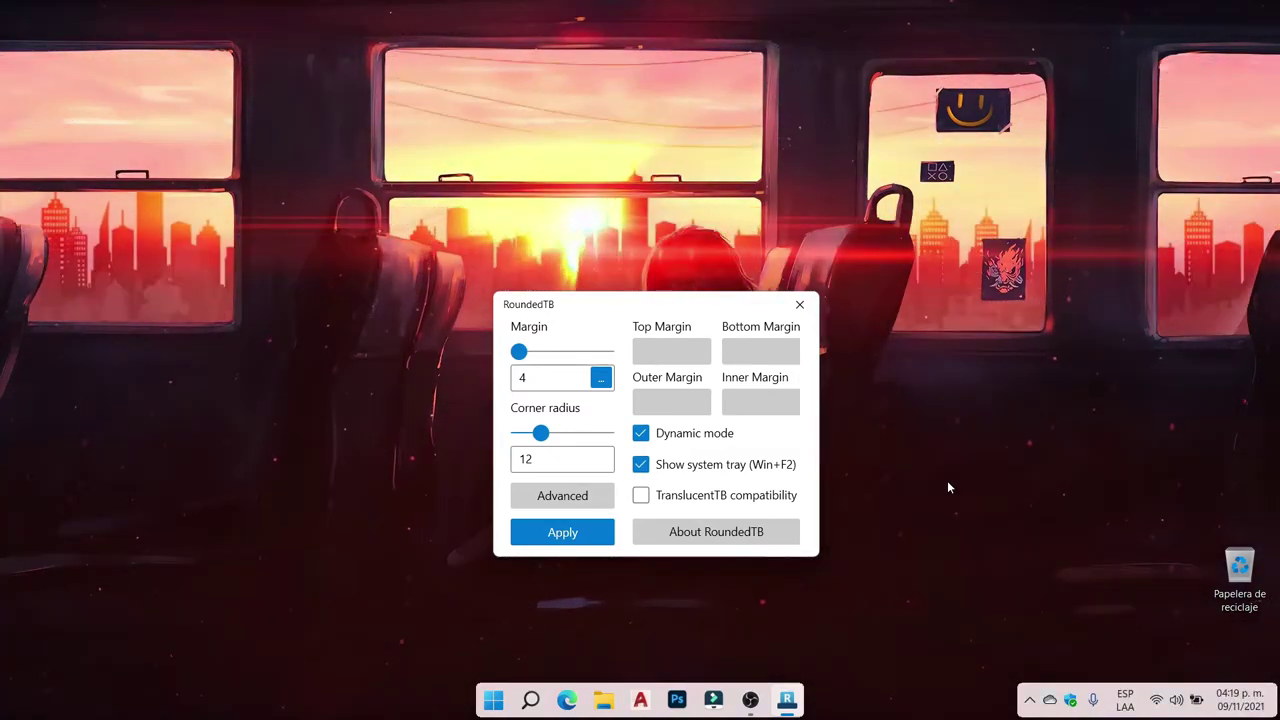
{"action": "key", "text": "super+F2"}
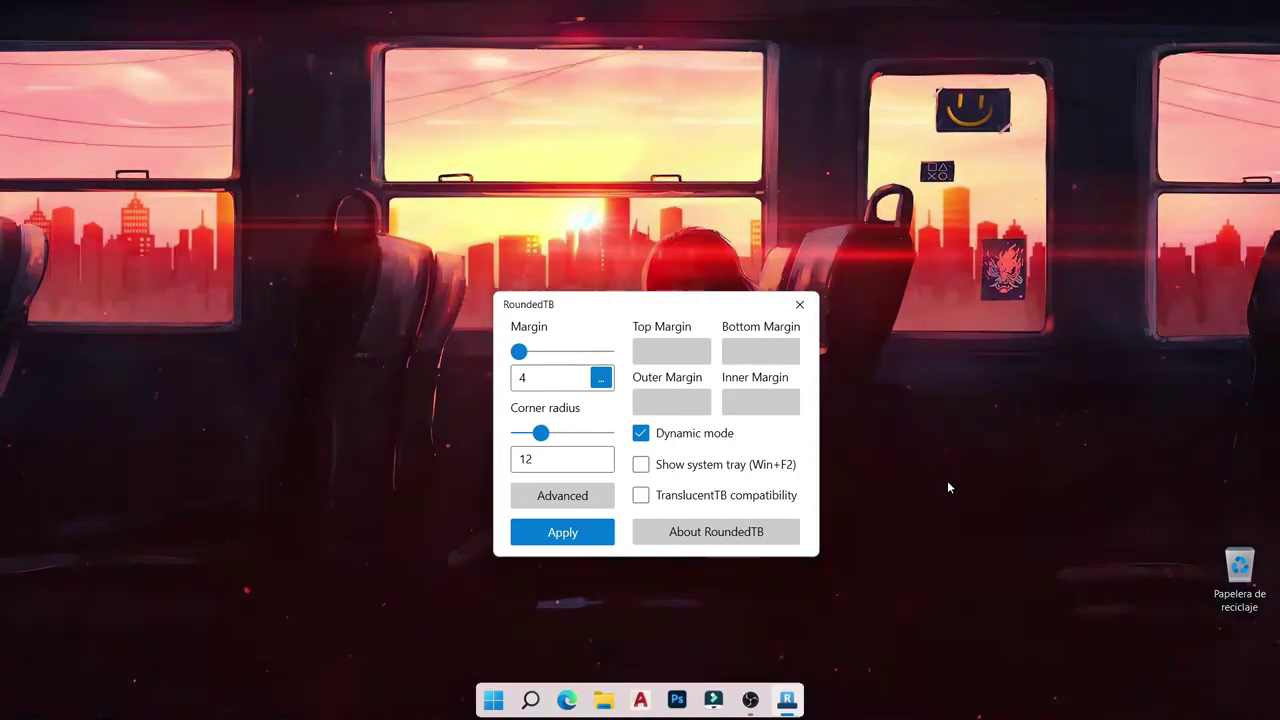
{"action": "key", "text": "super+F2"}
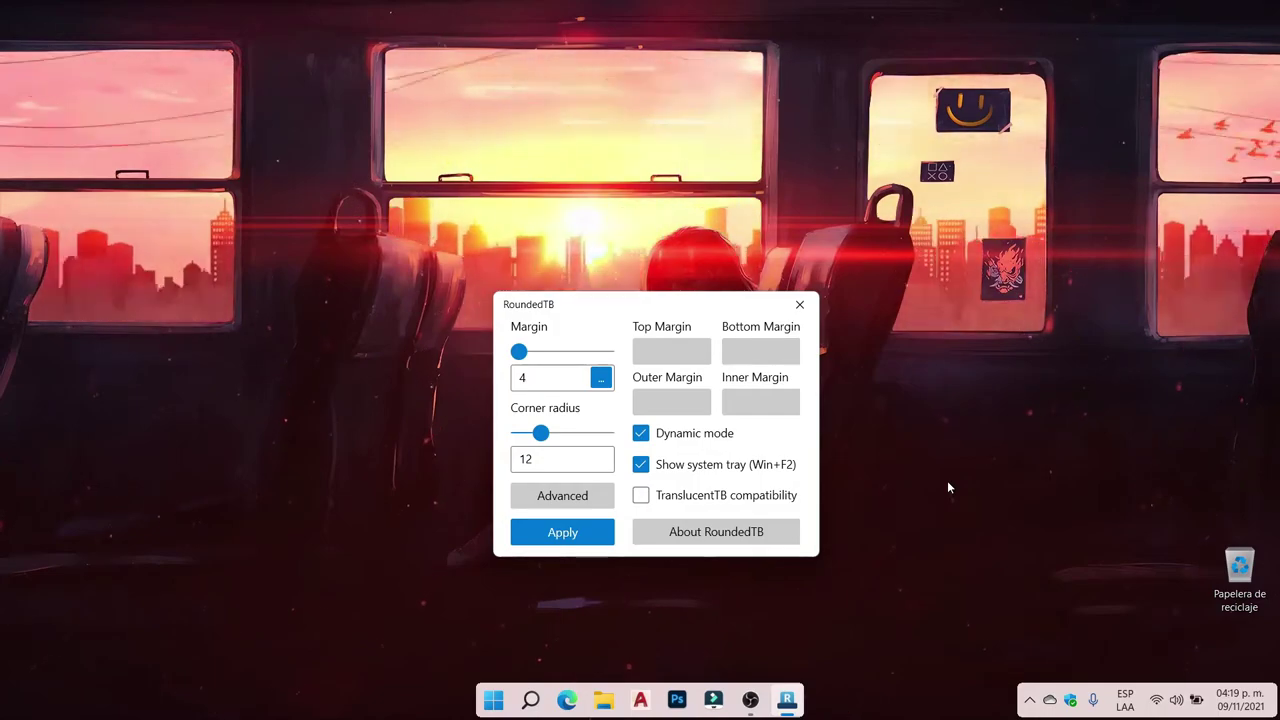
{"action": "key", "text": "super+F2"}
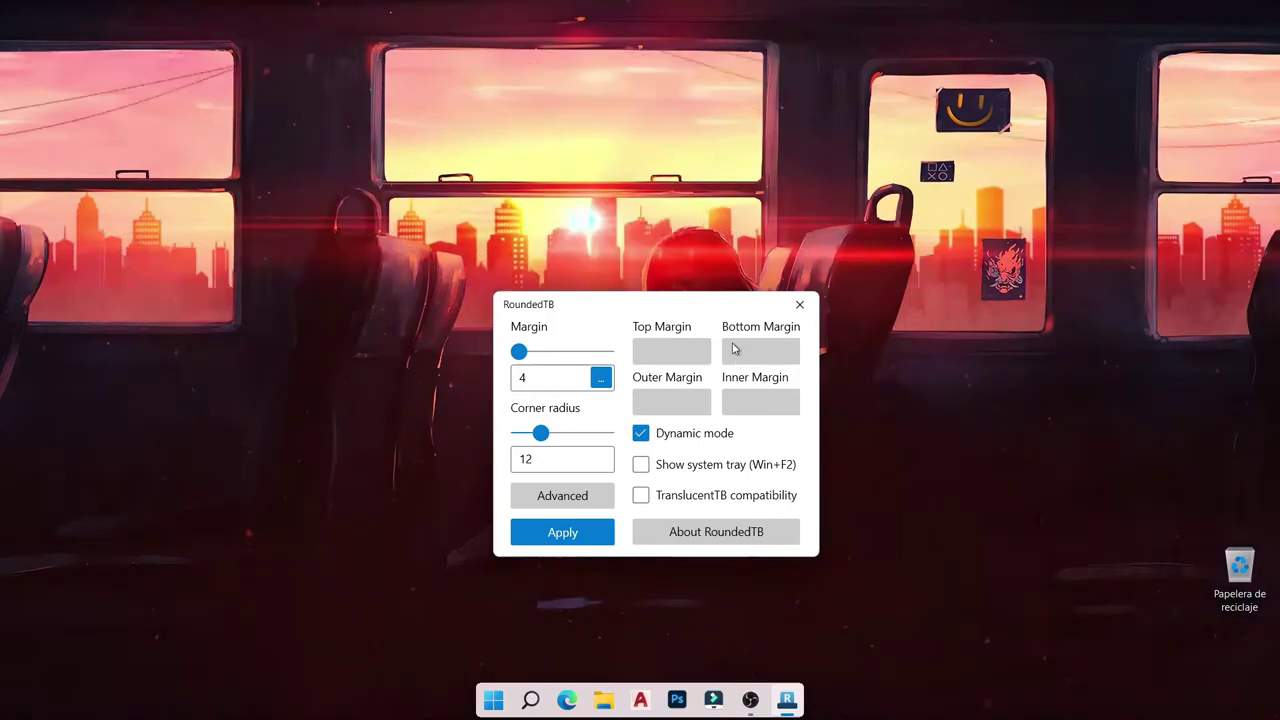
{"action": "left_click_drag", "start_coordinate": [701, 303], "coordinate": [690, 175]}
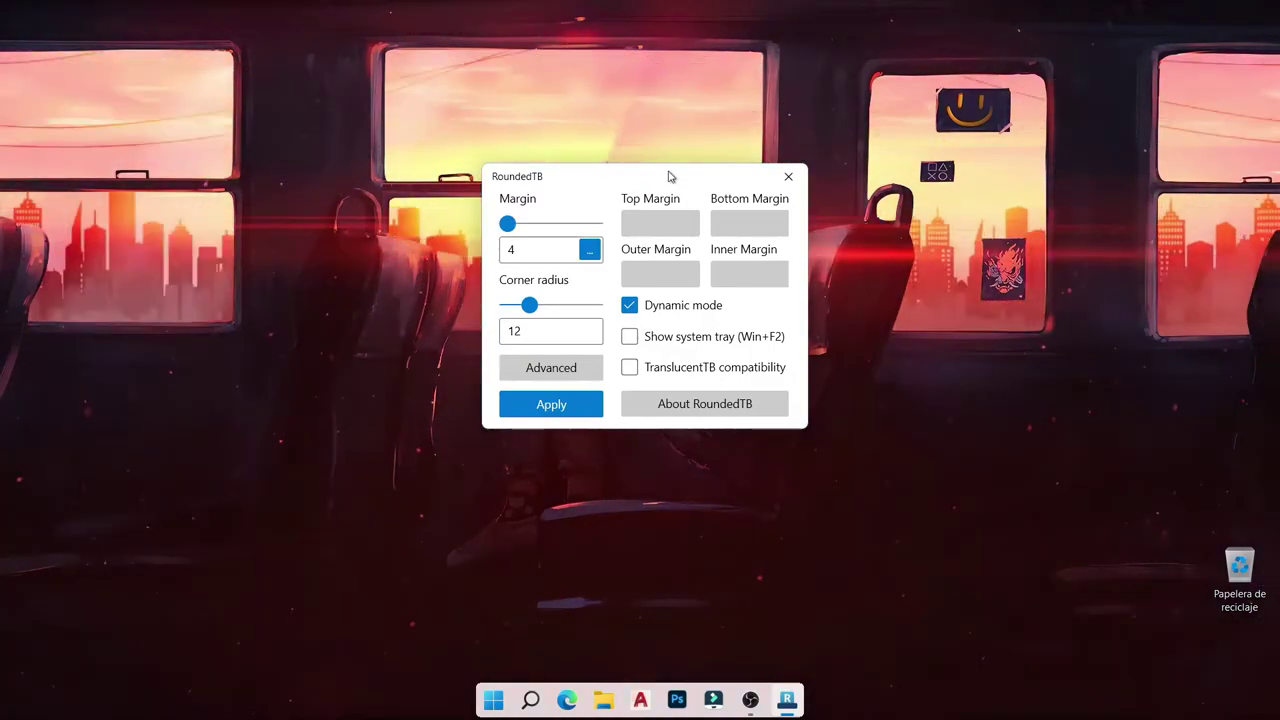
{"action": "left_click_drag", "start_coordinate": [667, 175], "coordinate": [668, 234]}
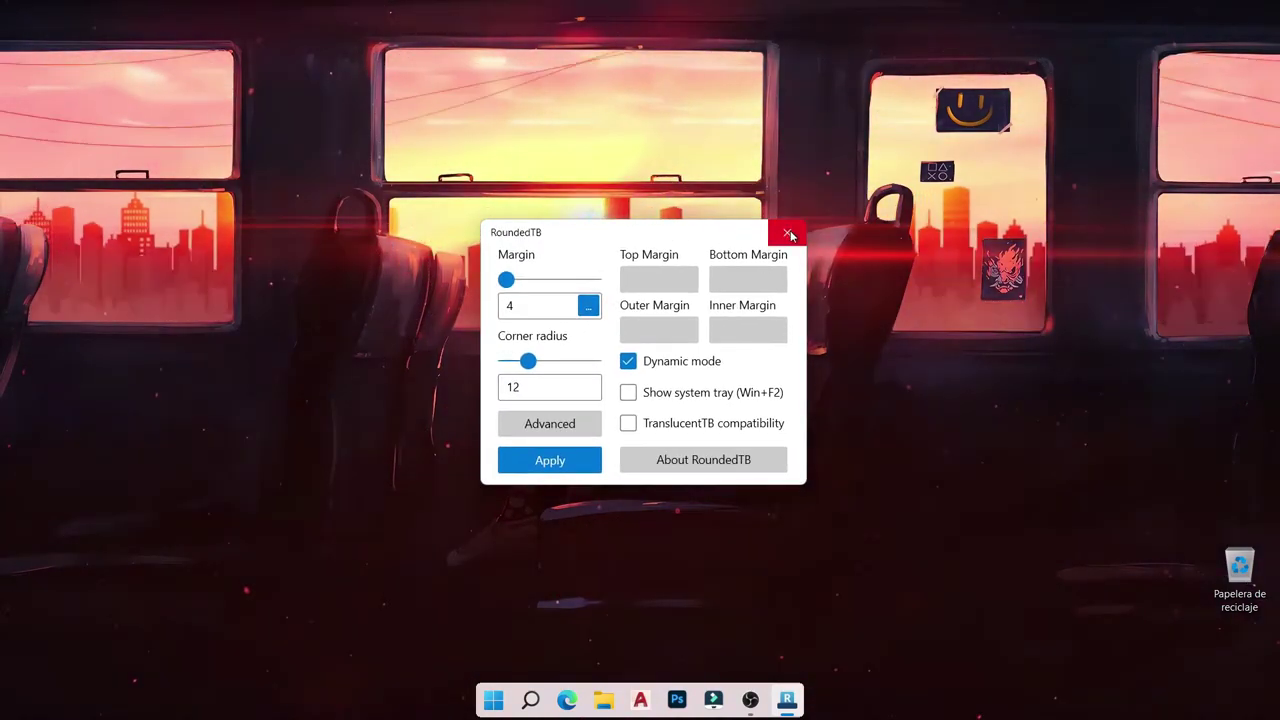
Step: Close the RoundedTB window, reopen it from its entry among the hidden system tray apps, and hide the system tray
{"action": "left_click", "coordinate": [789, 234]}
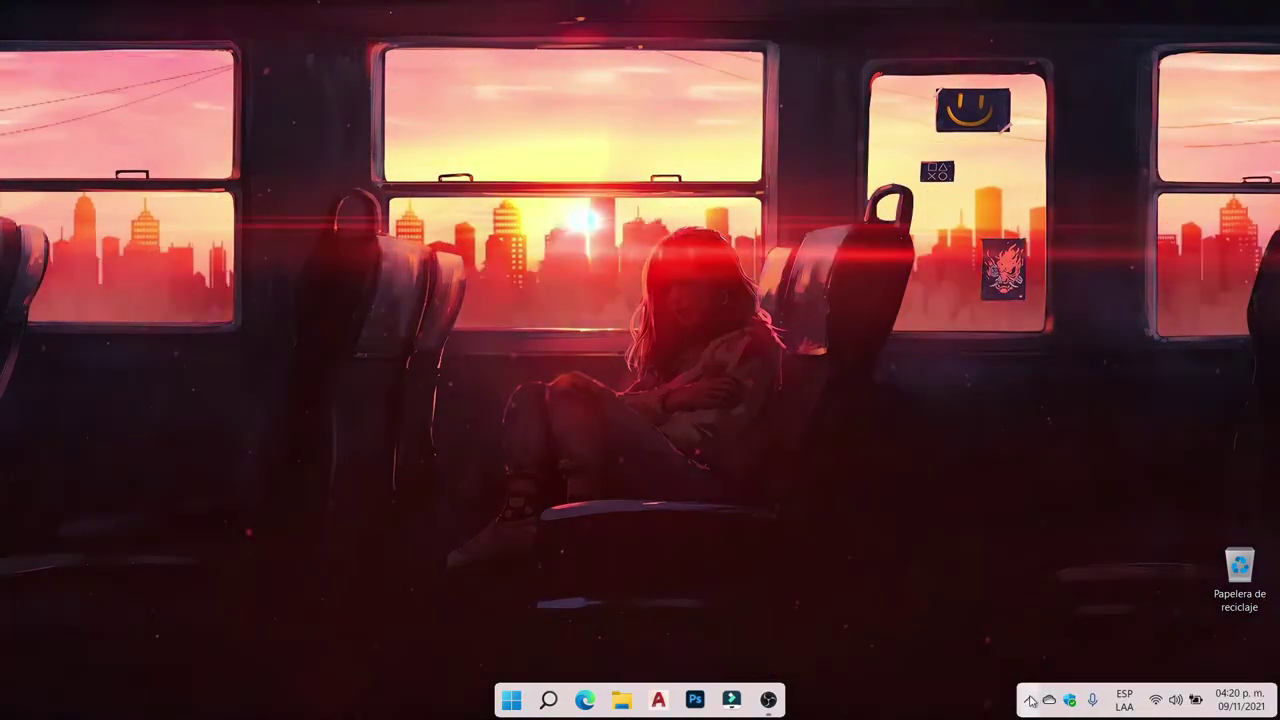
{"action": "left_click", "coordinate": [1031, 700]}
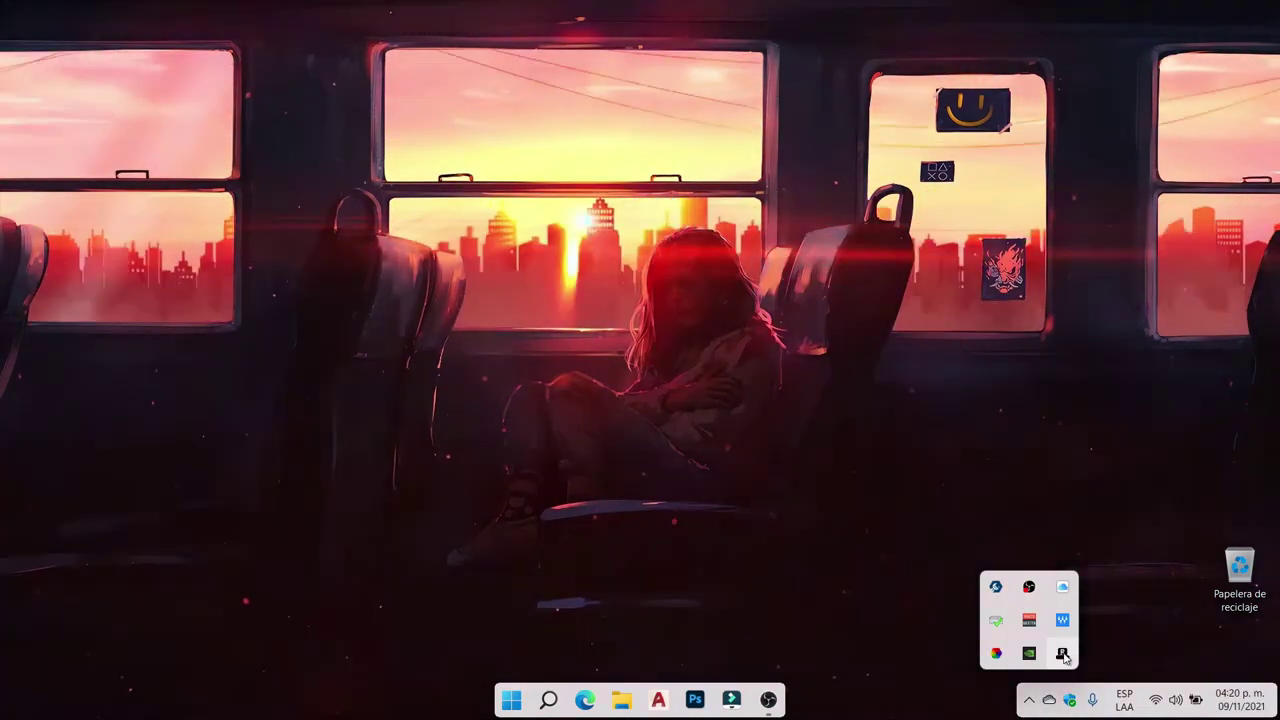
{"action": "right_click", "coordinate": [1063, 655]}
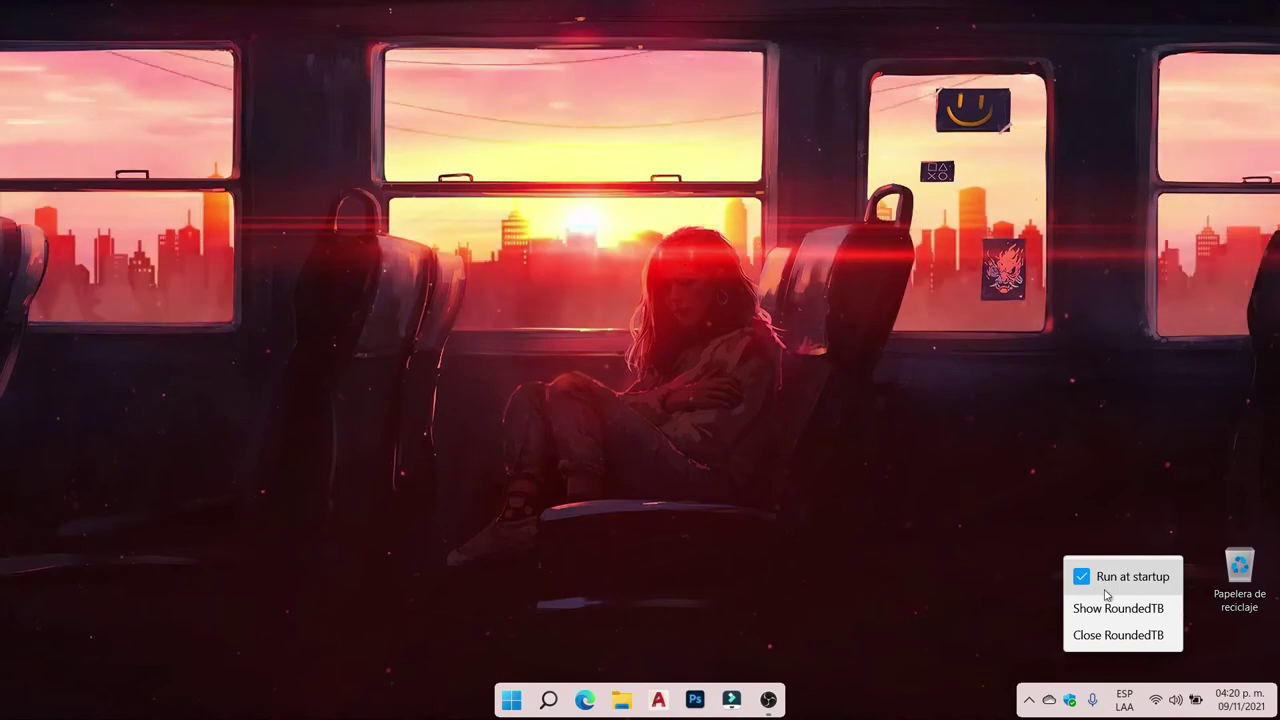
{"action": "left_click", "coordinate": [1108, 606]}
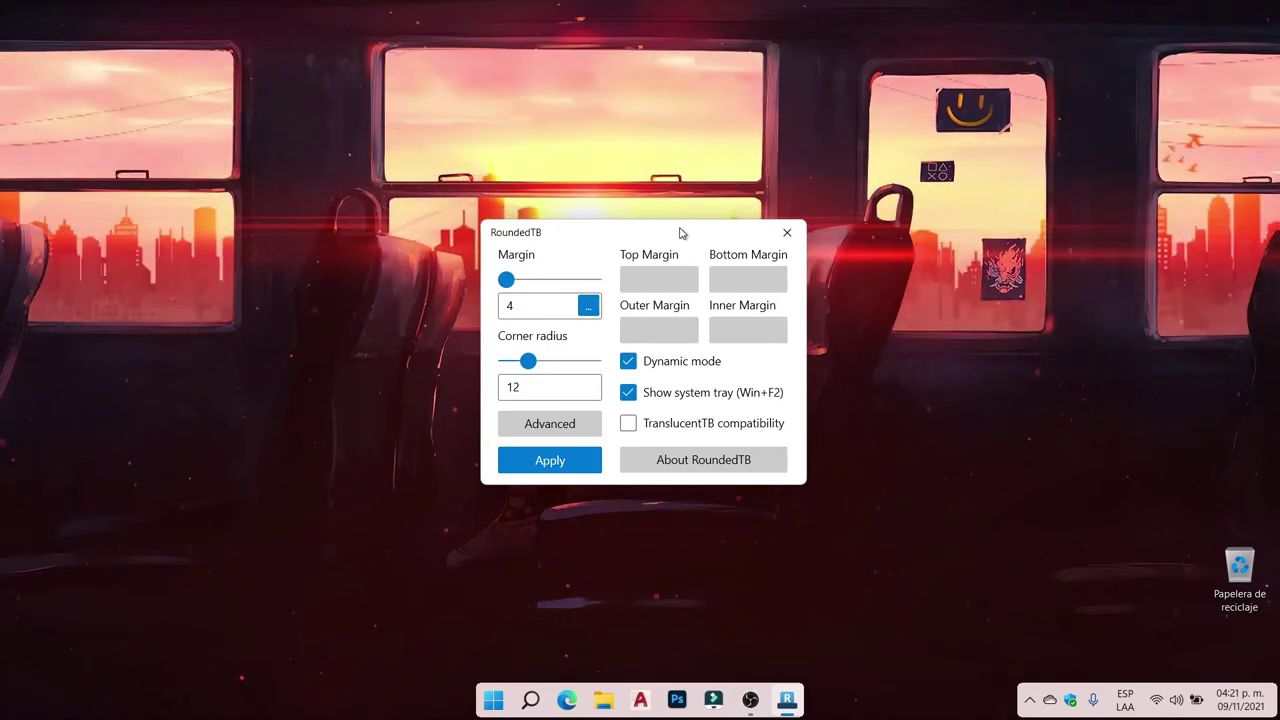
{"action": "key", "text": "super+F2"}
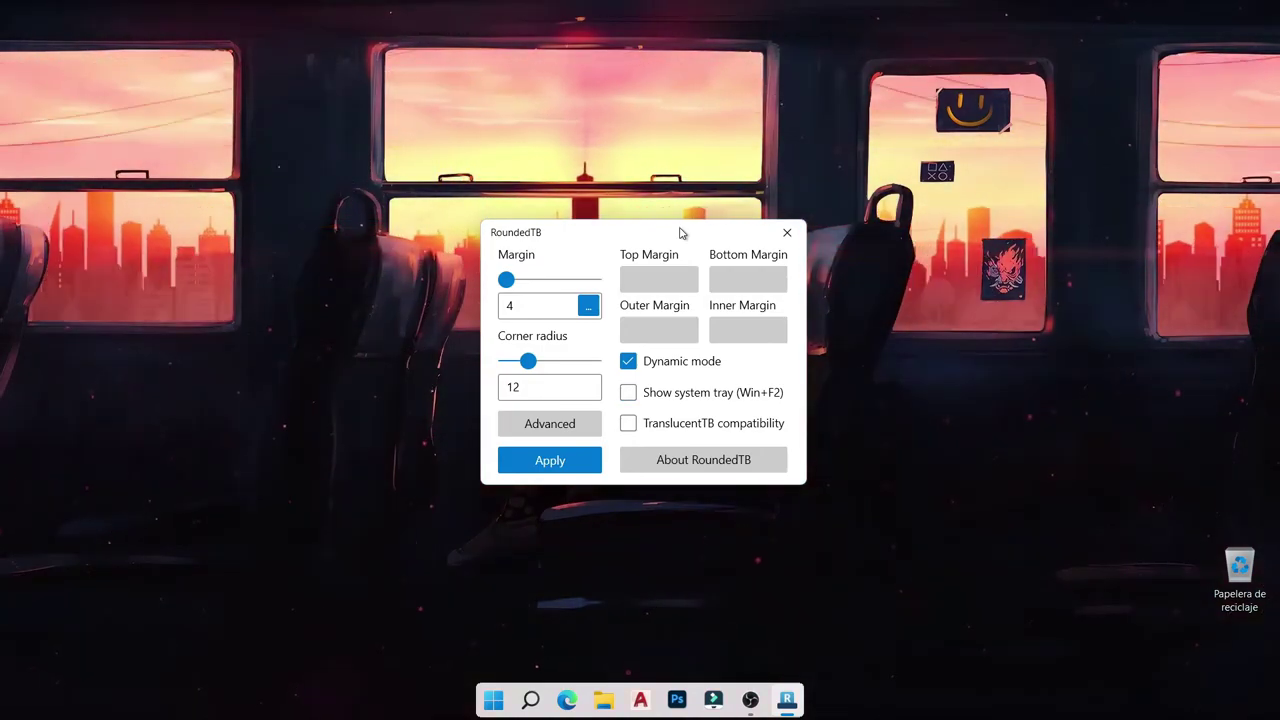